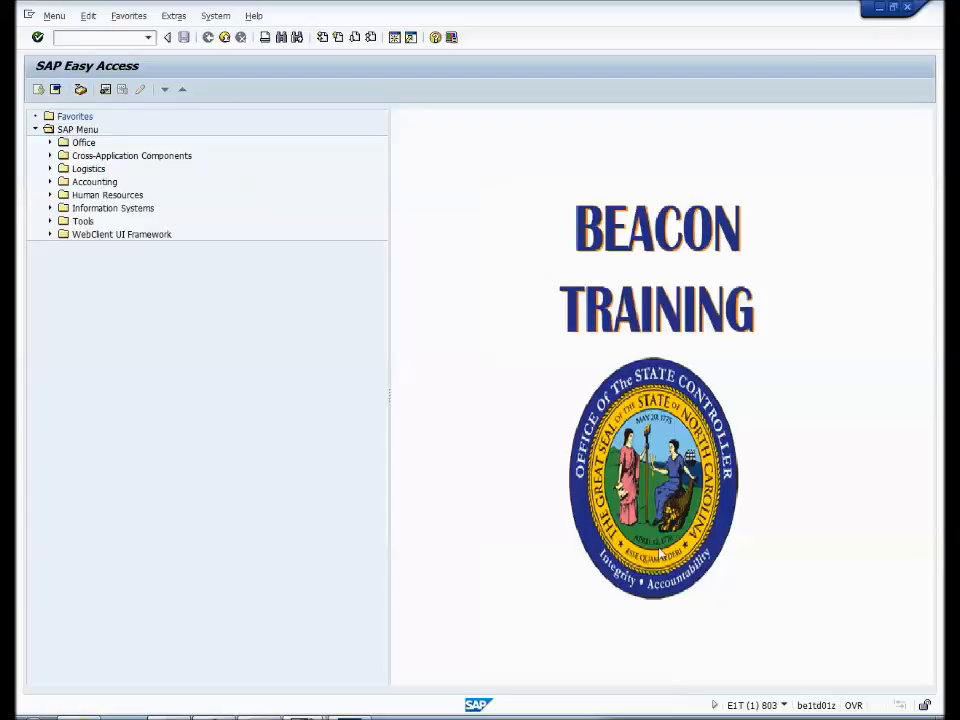
- Open the time sheet entry transaction CAT2
{"action": "left_click", "coordinate": [113, 37]}
{"action": "type", "text": "CAT2"}
{"action": "key", "text": "Return"}
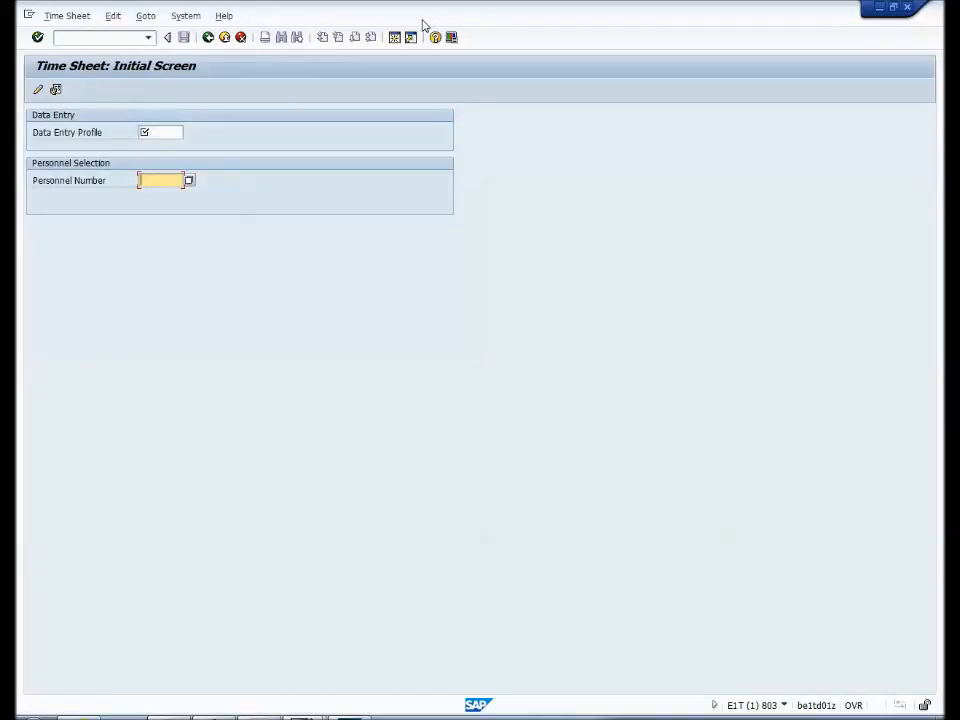
- Choose the data entry profile NORML-SU (Normal - list entry, Sunday start) for the time sheet and apply it
{"action": "left_click", "coordinate": [162, 131]}
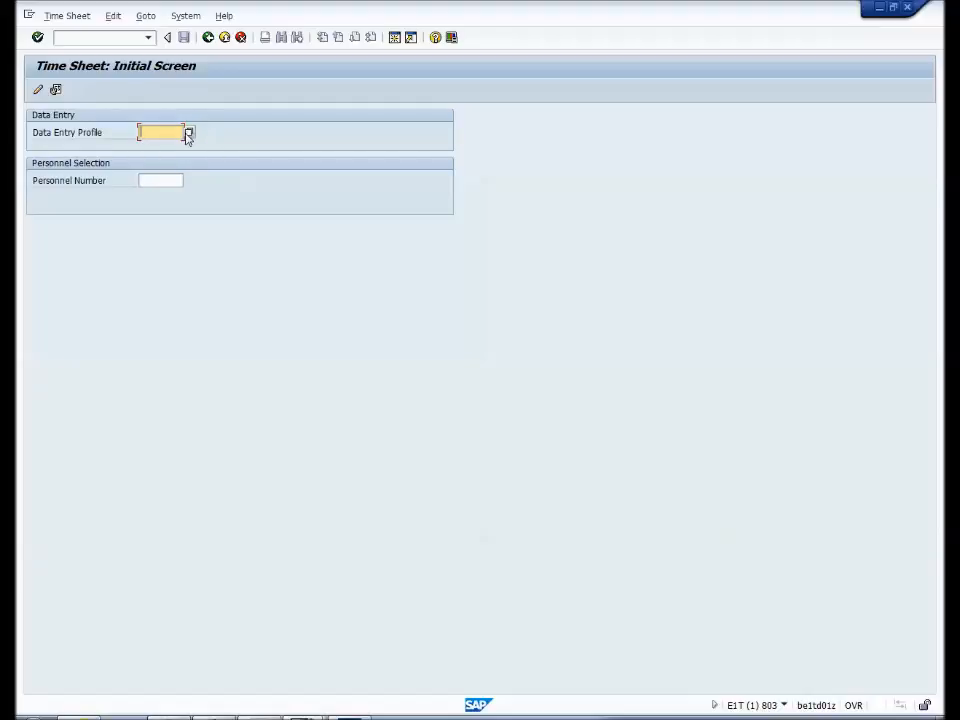
{"action": "left_click", "coordinate": [189, 133]}
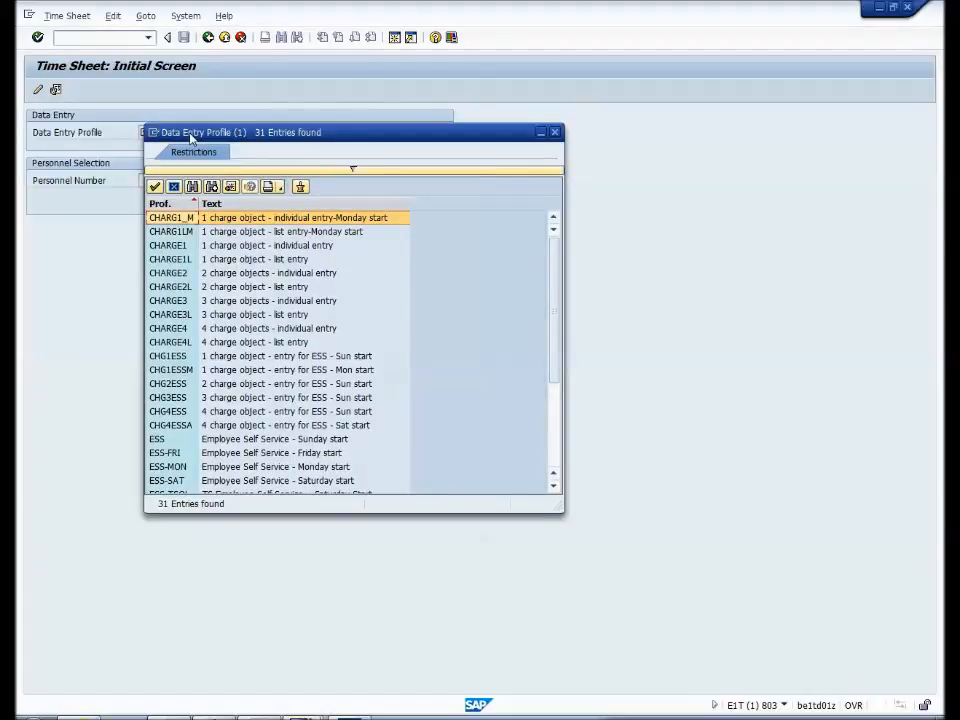
{"action": "left_click_drag", "start_coordinate": [553, 274], "coordinate": [561, 332]}
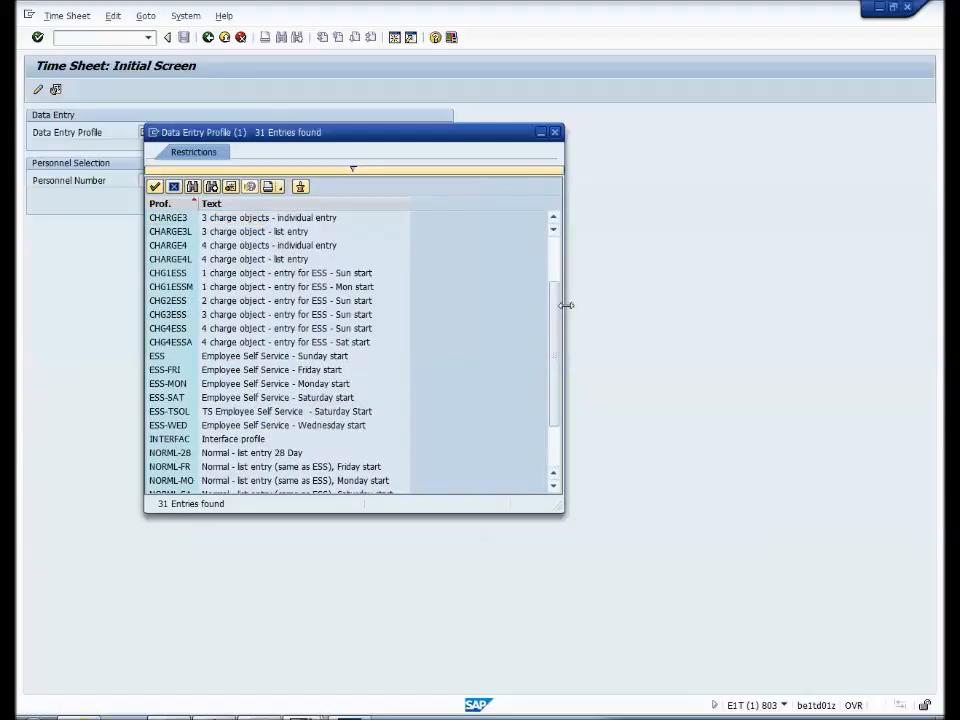
{"action": "left_click_drag", "start_coordinate": [553, 332], "coordinate": [553, 357]}
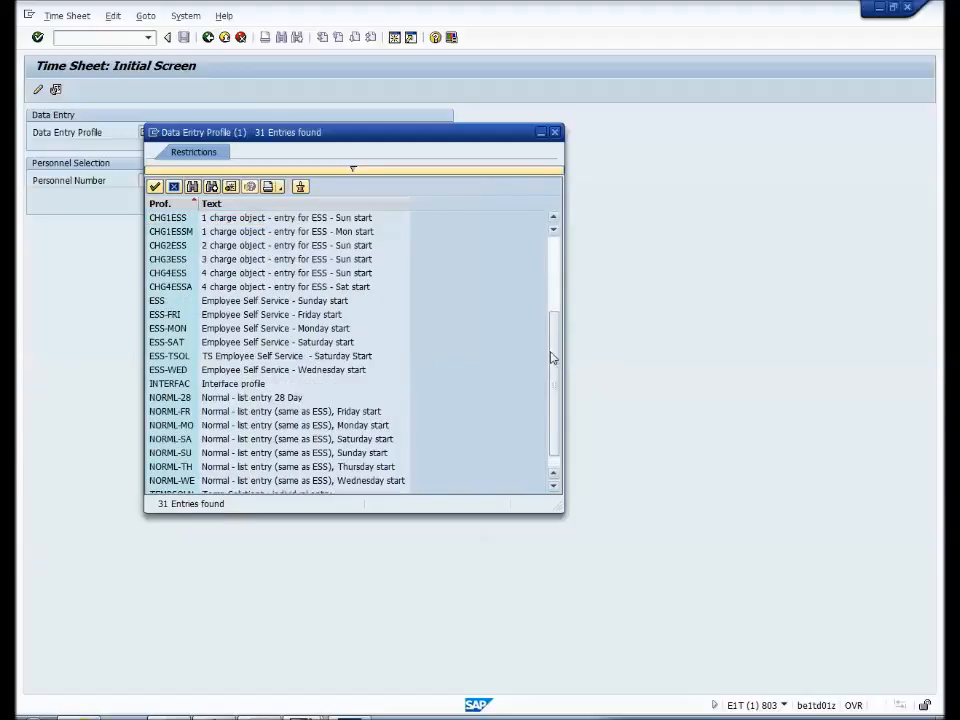
{"action": "left_click", "coordinate": [222, 453]}
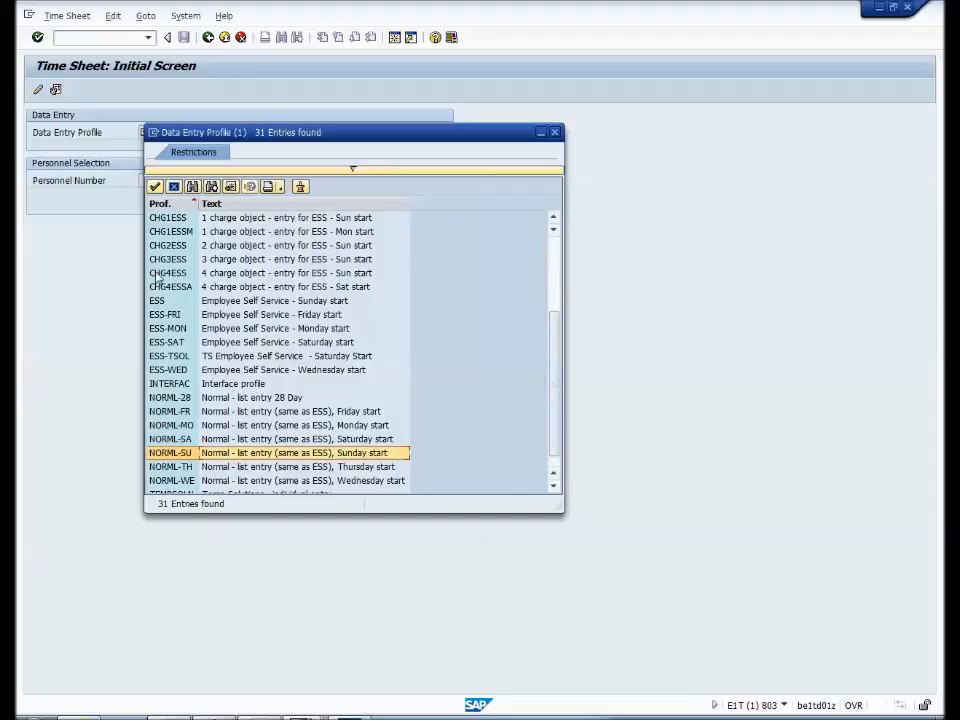
{"action": "left_click", "coordinate": [155, 188]}
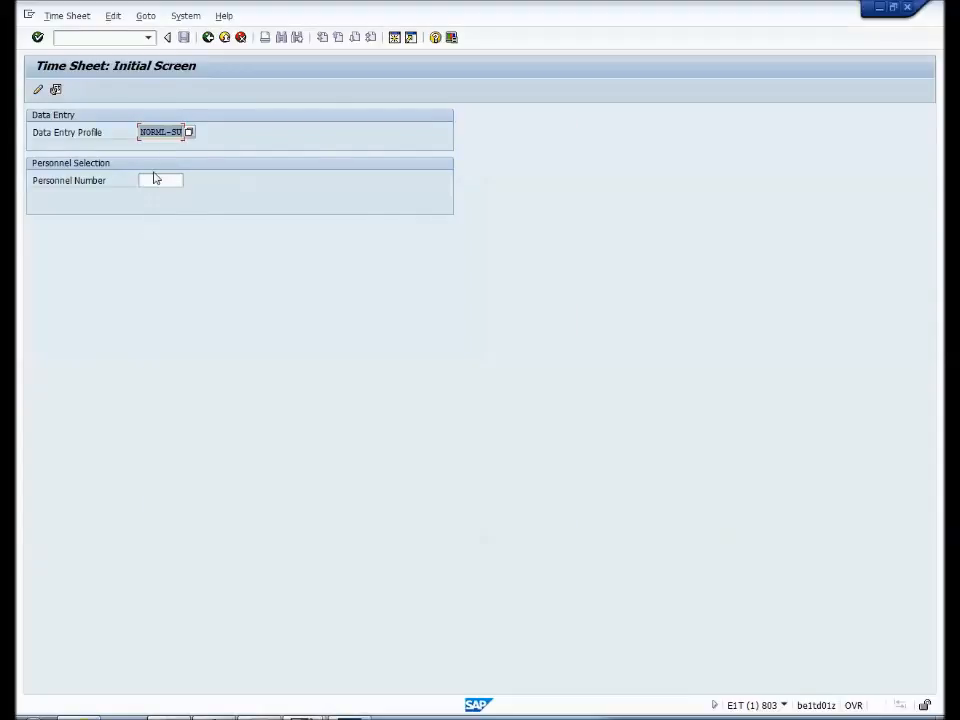
{"action": "left_click", "coordinate": [37, 38]}
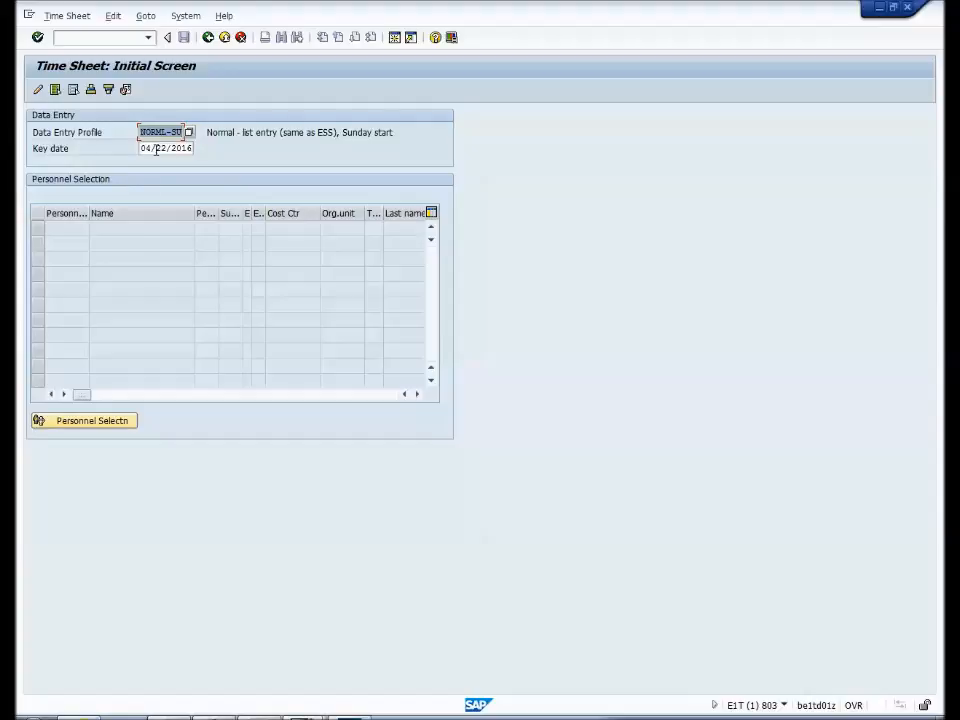
- Open the multiple selection for Personnel Number in the personnel selection and widen its Single value column
{"action": "left_click", "coordinate": [92, 424]}
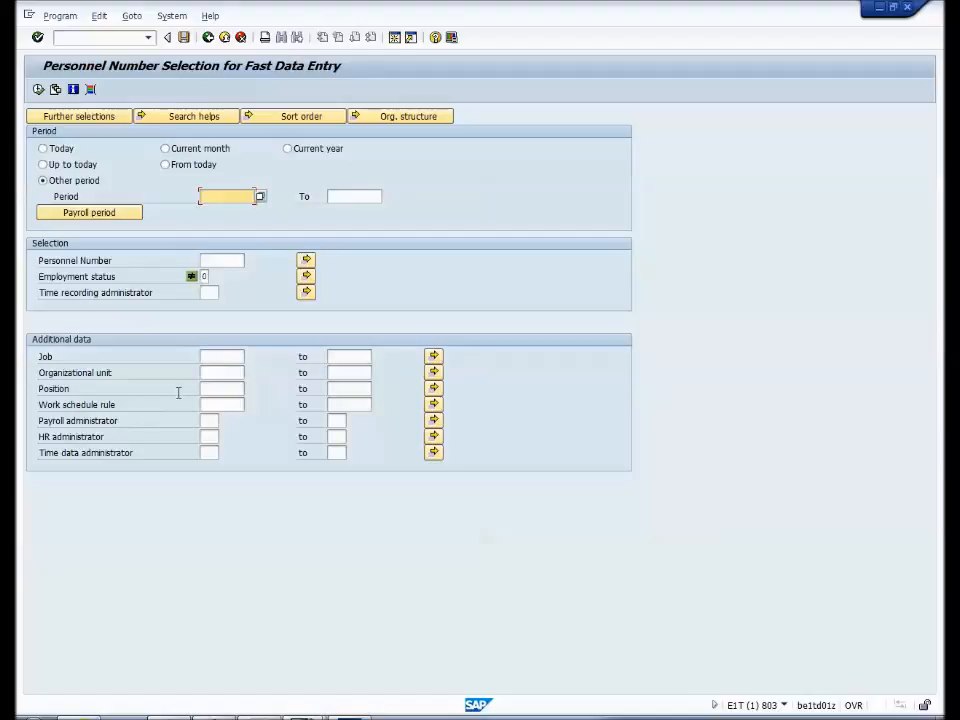
{"action": "left_click", "coordinate": [224, 260]}
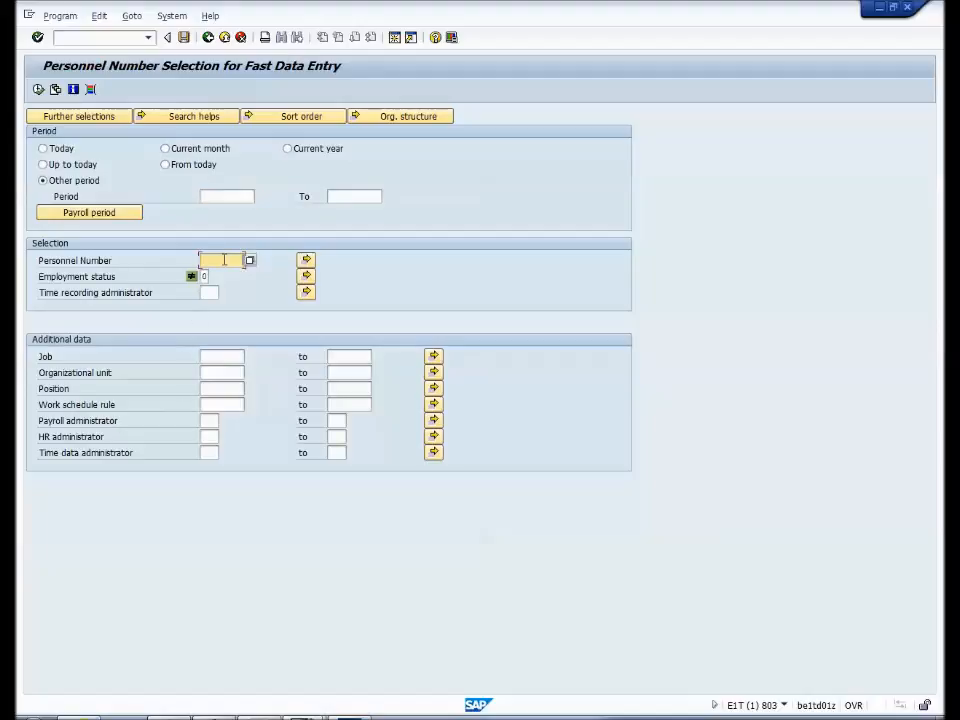
{"action": "left_click", "coordinate": [307, 261]}
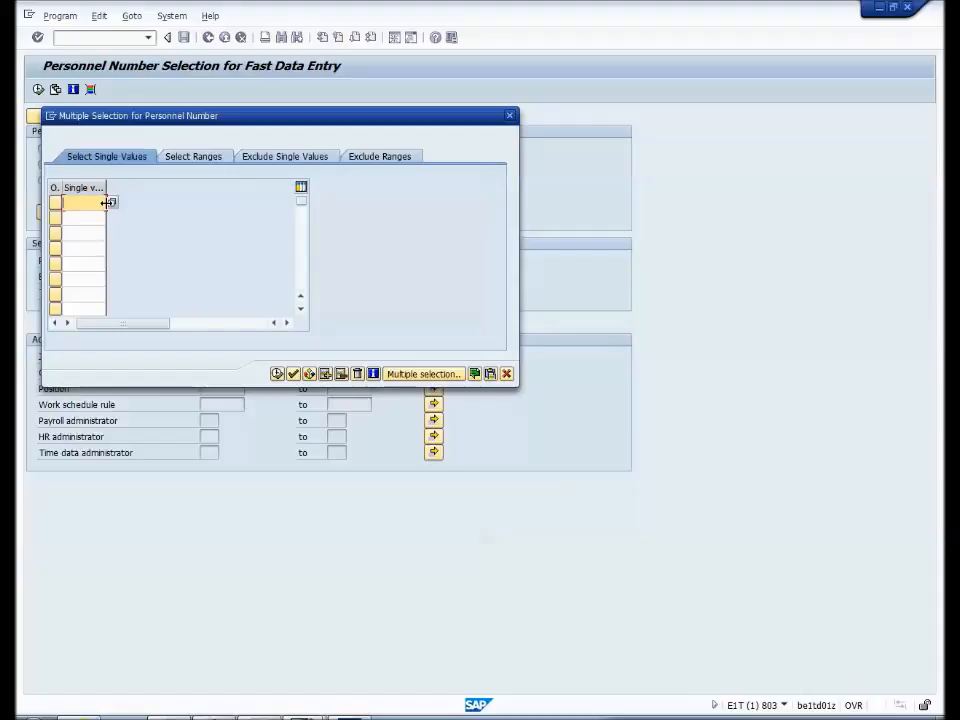
{"action": "left_click_drag", "start_coordinate": [106, 202], "coordinate": [137, 202]}
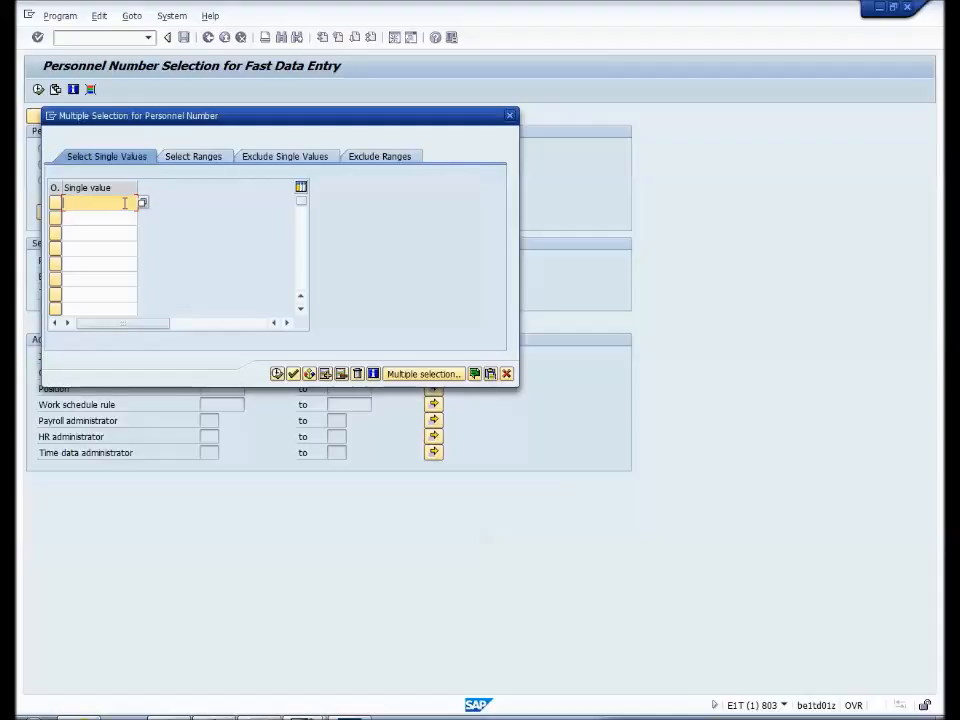
- Enter the four employees' personnel numbers as single values and apply the multiple selection
{"action": "type", "text": "8"}
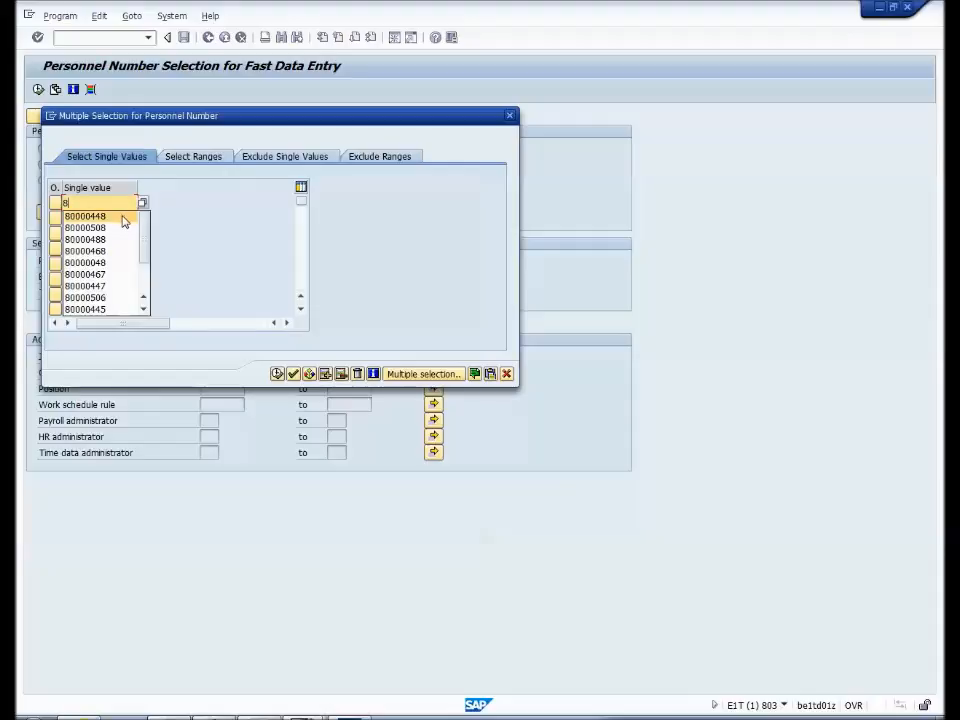
{"action": "left_click", "coordinate": [121, 216]}
{"action": "left_click", "coordinate": [121, 216]}
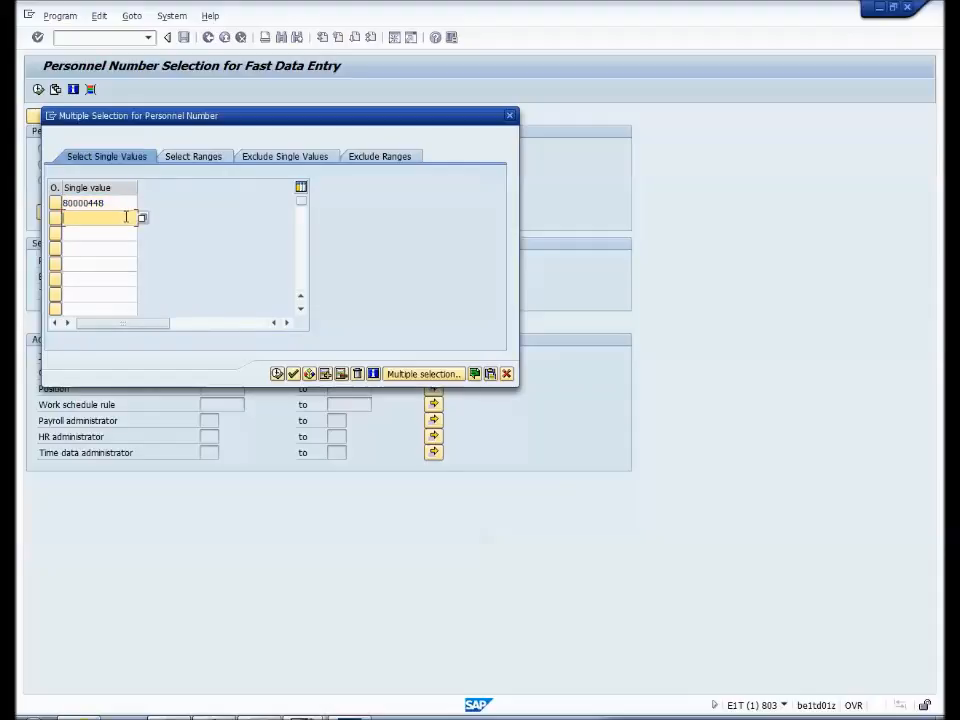
{"action": "type", "text": "8"}
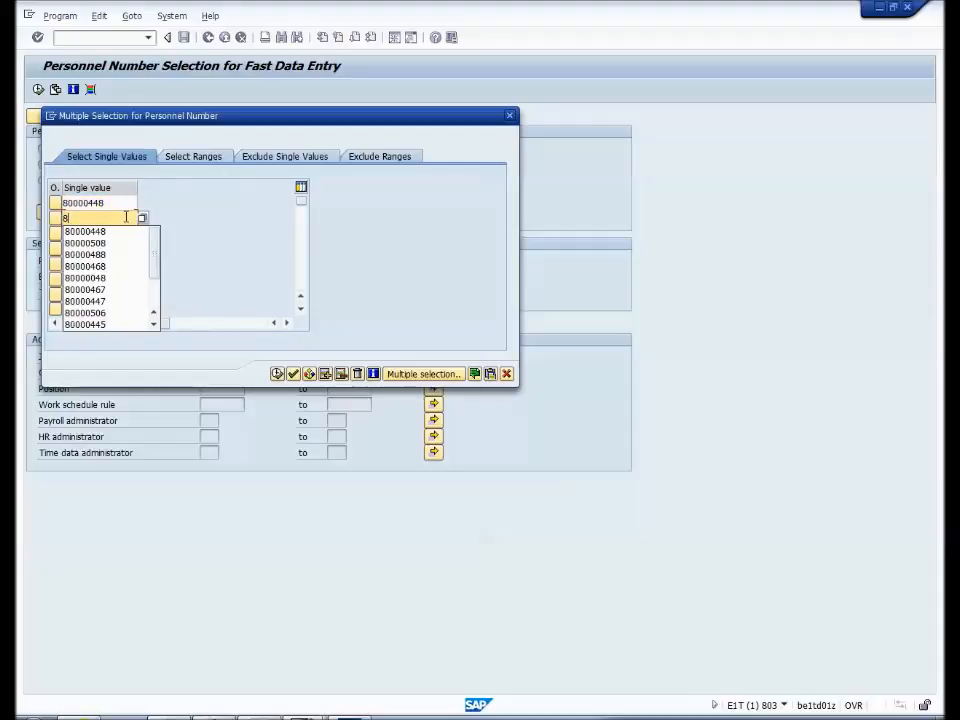
{"action": "left_click", "coordinate": [116, 266]}
{"action": "left_click", "coordinate": [114, 233]}
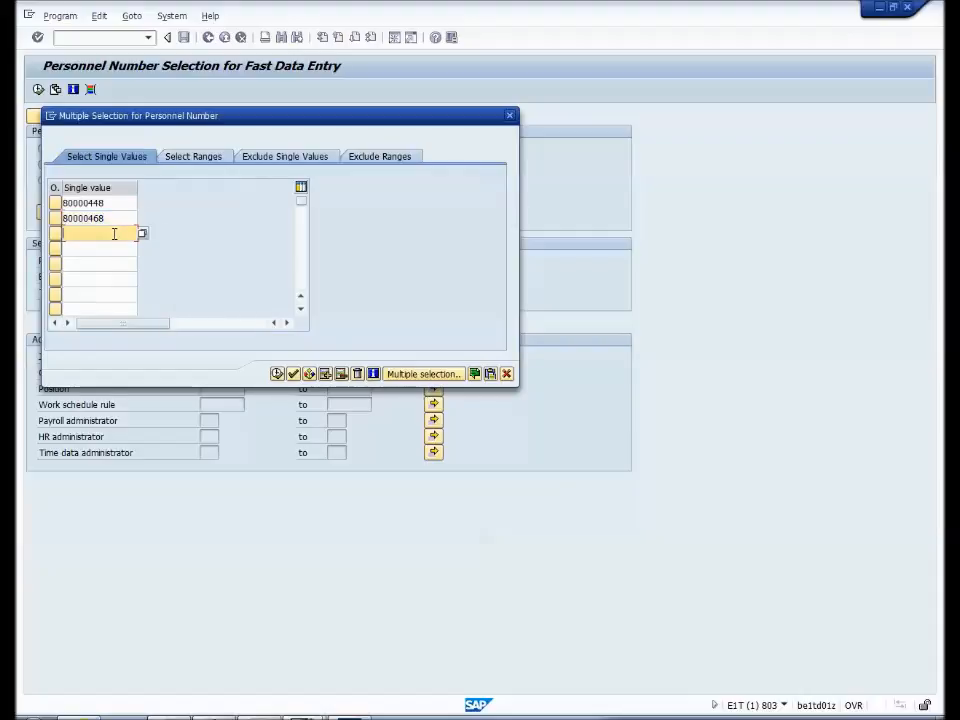
{"action": "type", "text": "8"}
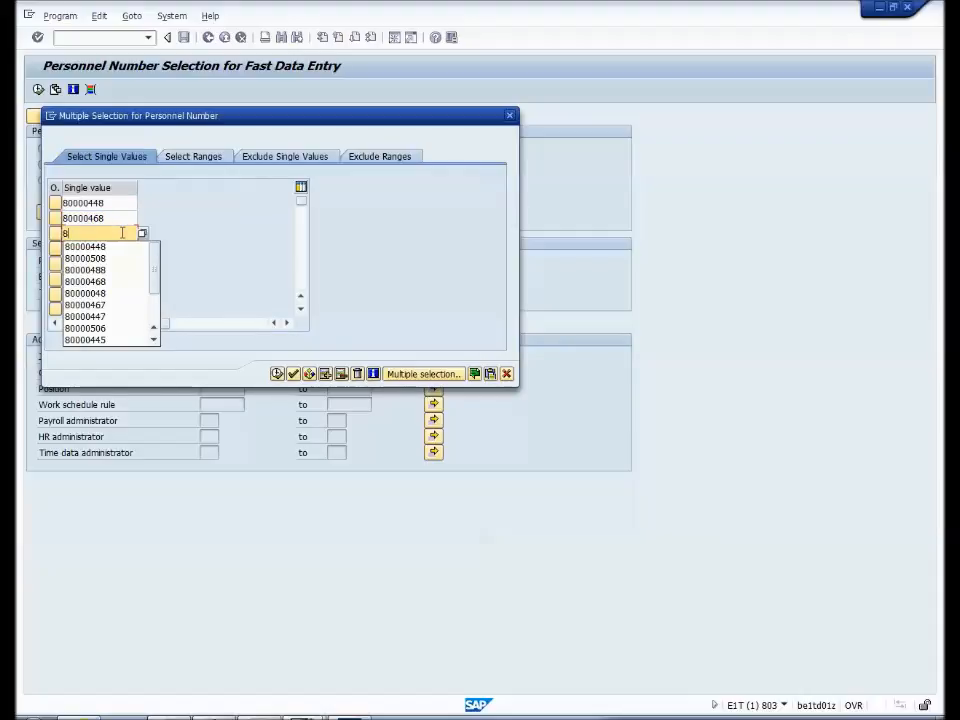
{"action": "left_click", "coordinate": [114, 258]}
{"action": "left_click", "coordinate": [114, 247]}
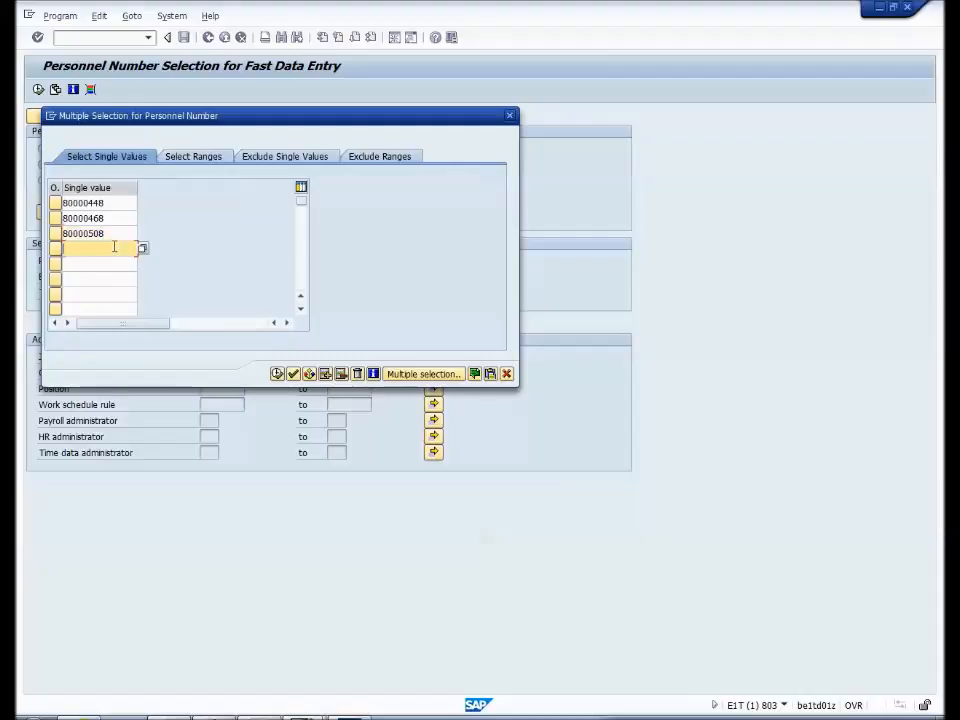
{"action": "type", "text": "8"}
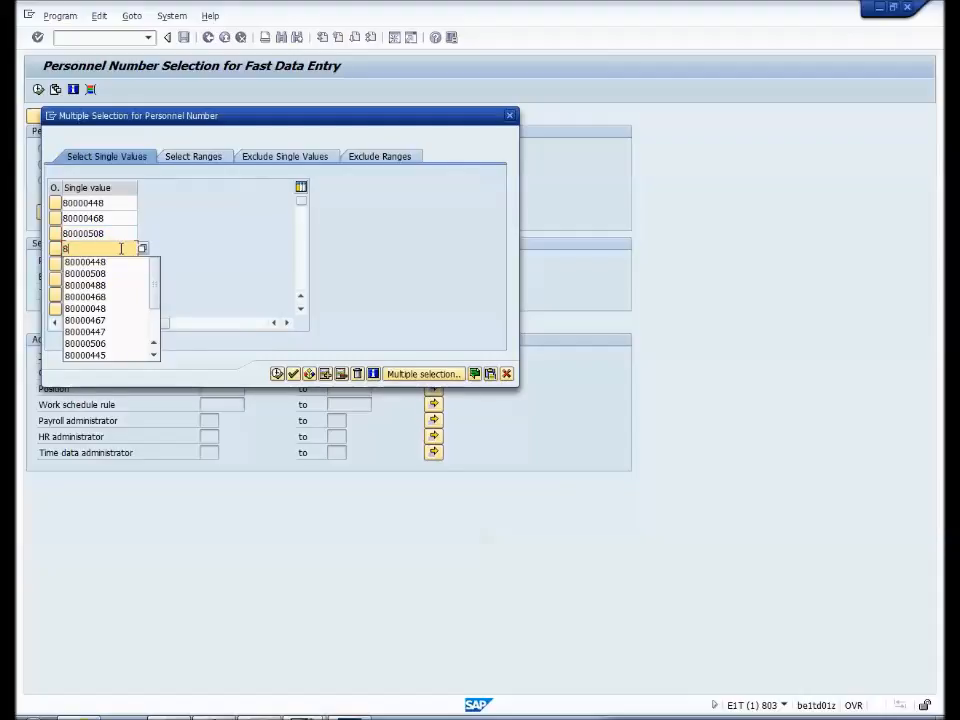
{"action": "left_click", "coordinate": [112, 286]}
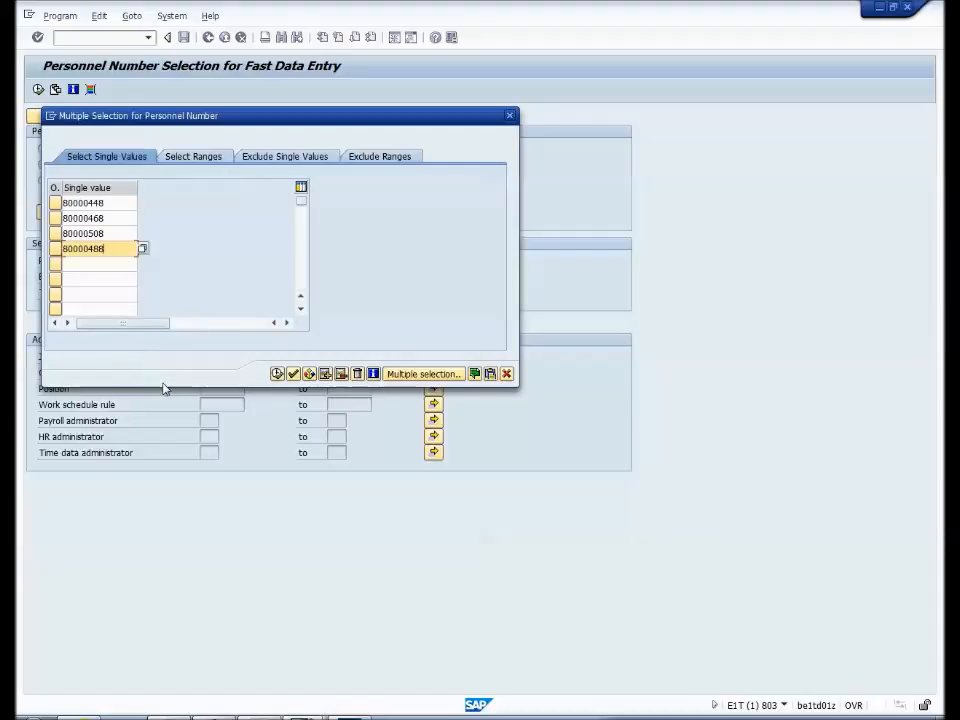
{"action": "left_click", "coordinate": [276, 373]}
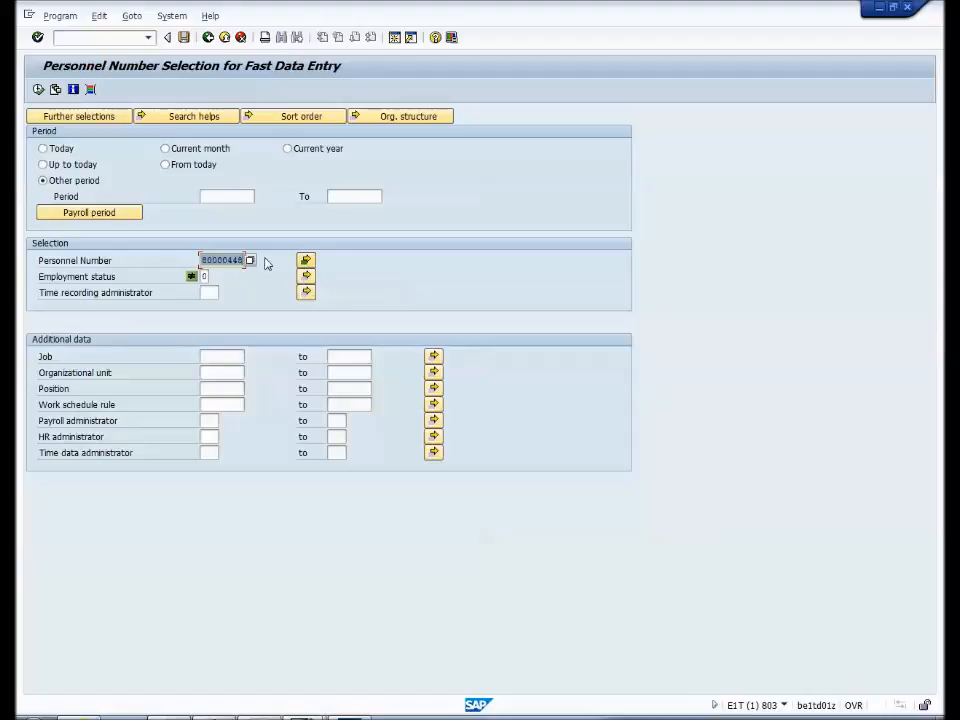
- Execute the personnel selection, select all listed employees and open their time sheets for data entry
{"action": "left_click", "coordinate": [38, 90]}
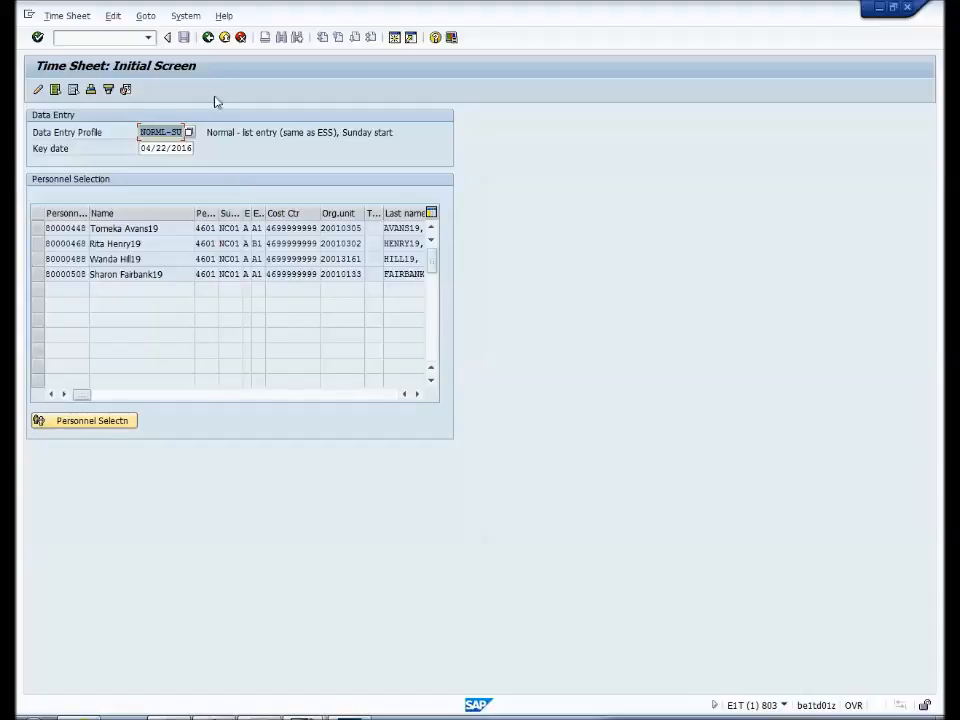
{"action": "left_click", "coordinate": [55, 90]}
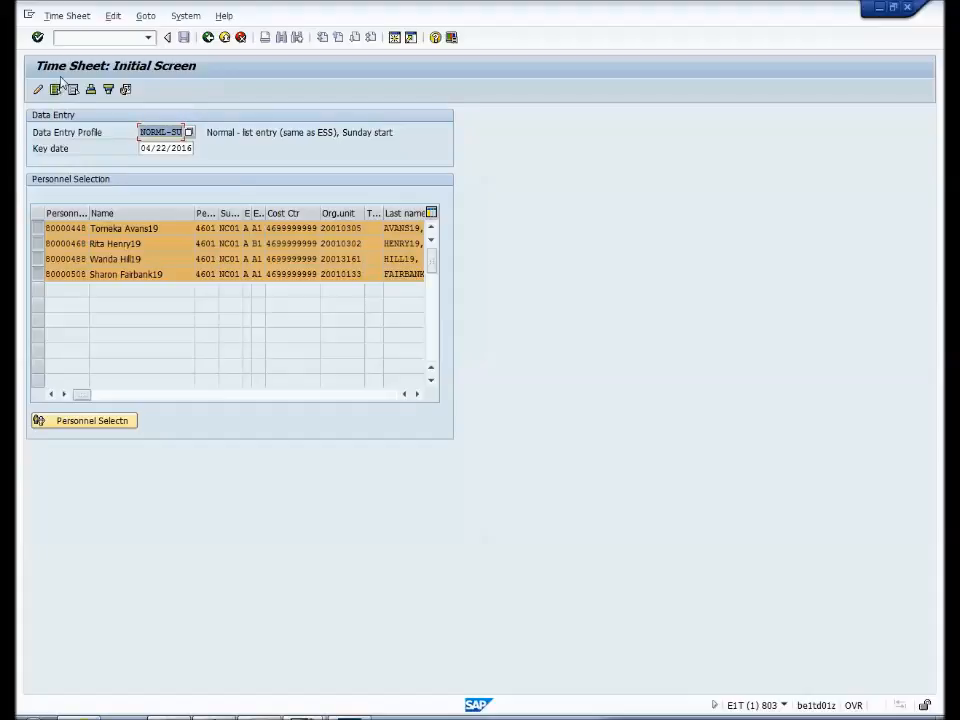
{"action": "left_click", "coordinate": [37, 90]}
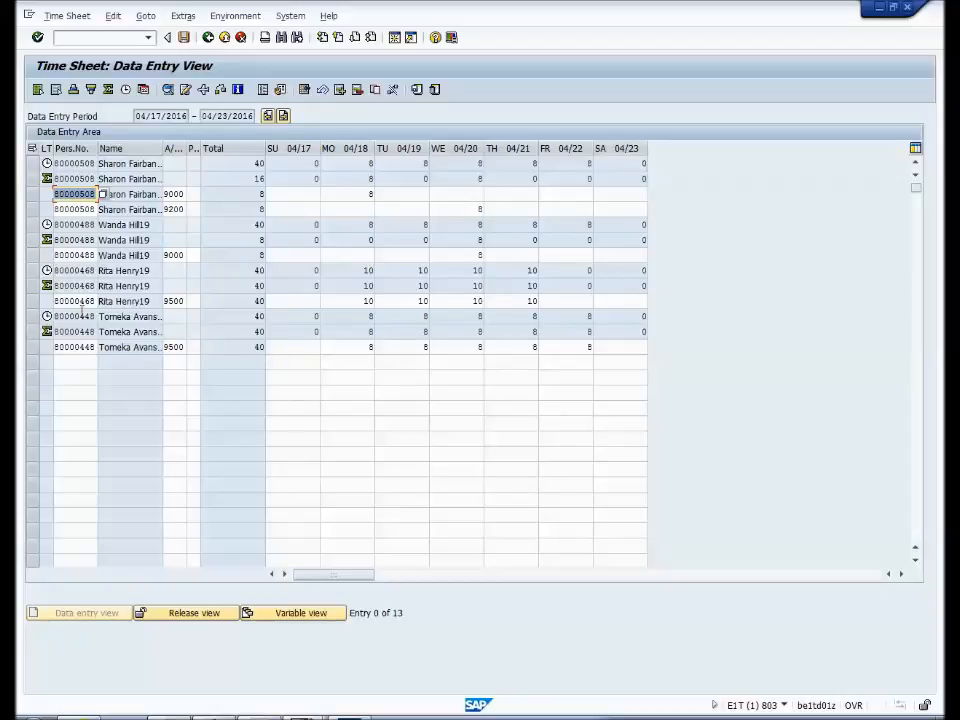
- Insert a row for the last listed employee with attendance/absence type 9500 and 2.00 hours on Thursday 04/21
{"action": "left_click", "coordinate": [95, 316]}
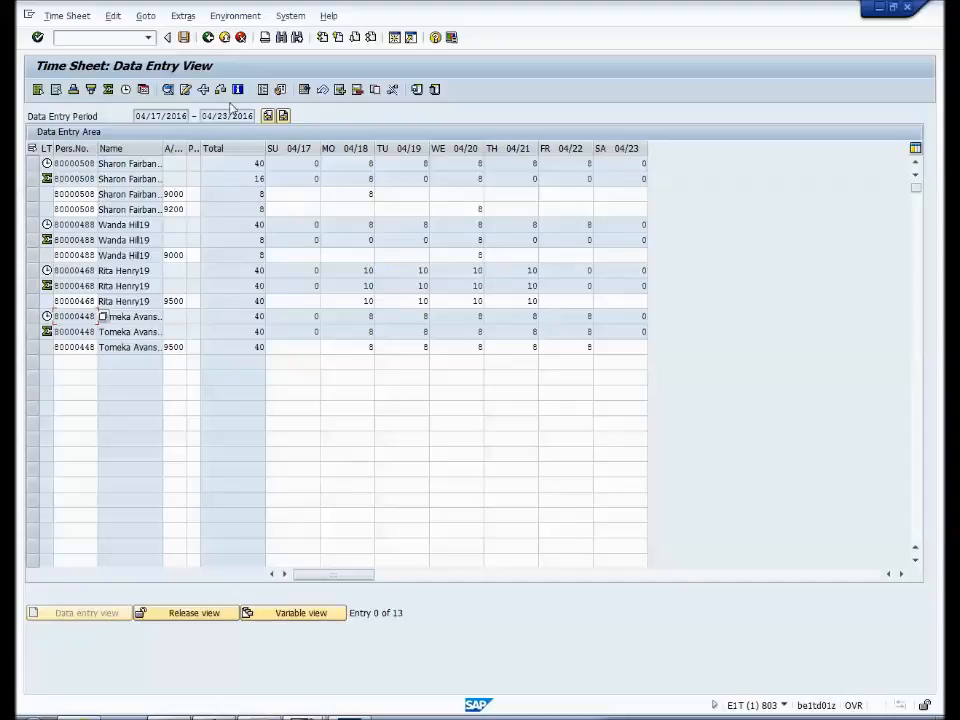
{"action": "left_click", "coordinate": [340, 91]}
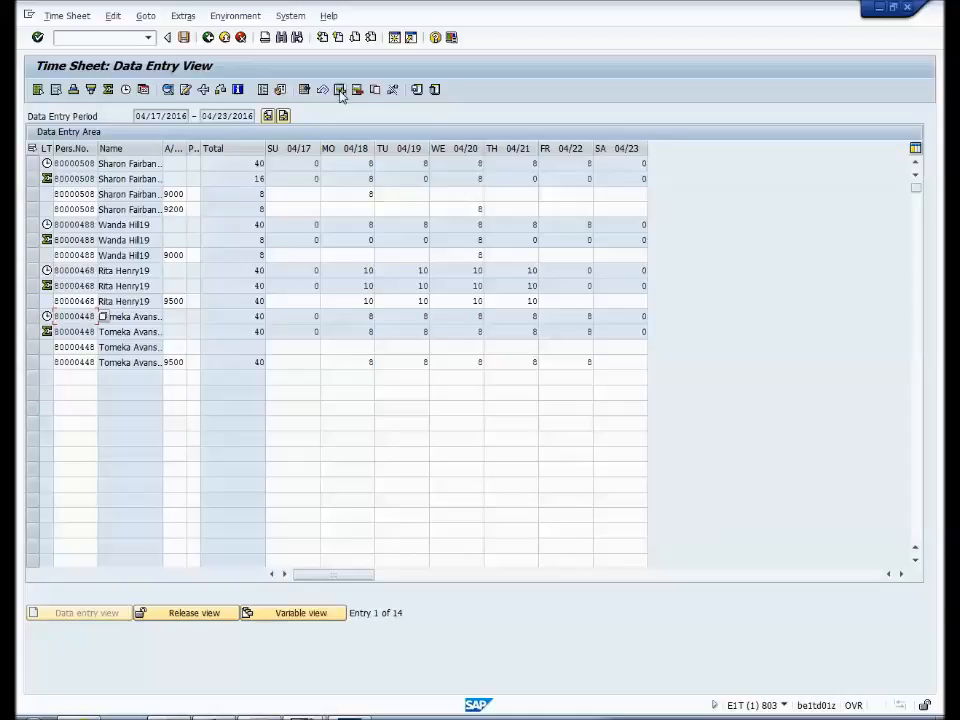
{"action": "left_click", "coordinate": [177, 346]}
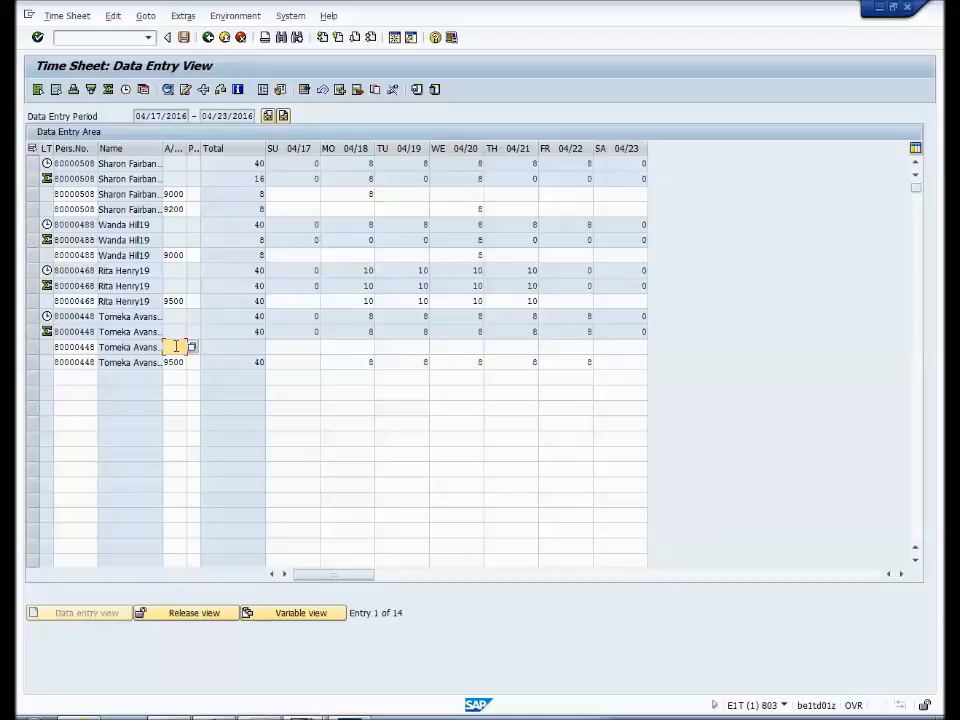
{"action": "type", "text": "9500"}
{"action": "left_click", "coordinate": [522, 349]}
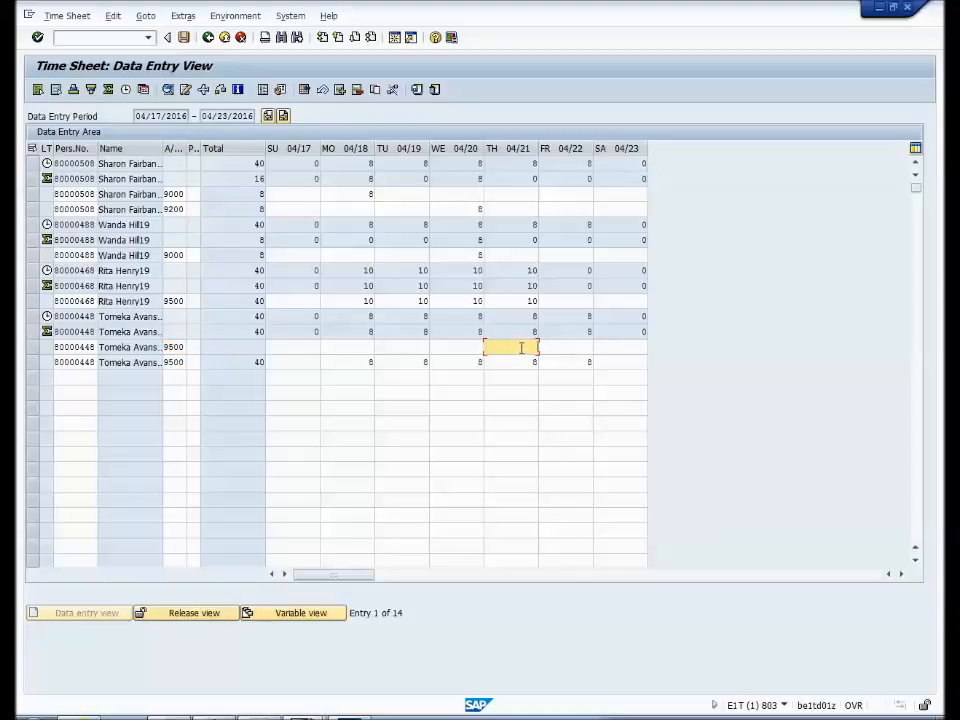
{"action": "type", "text": "2.00"}
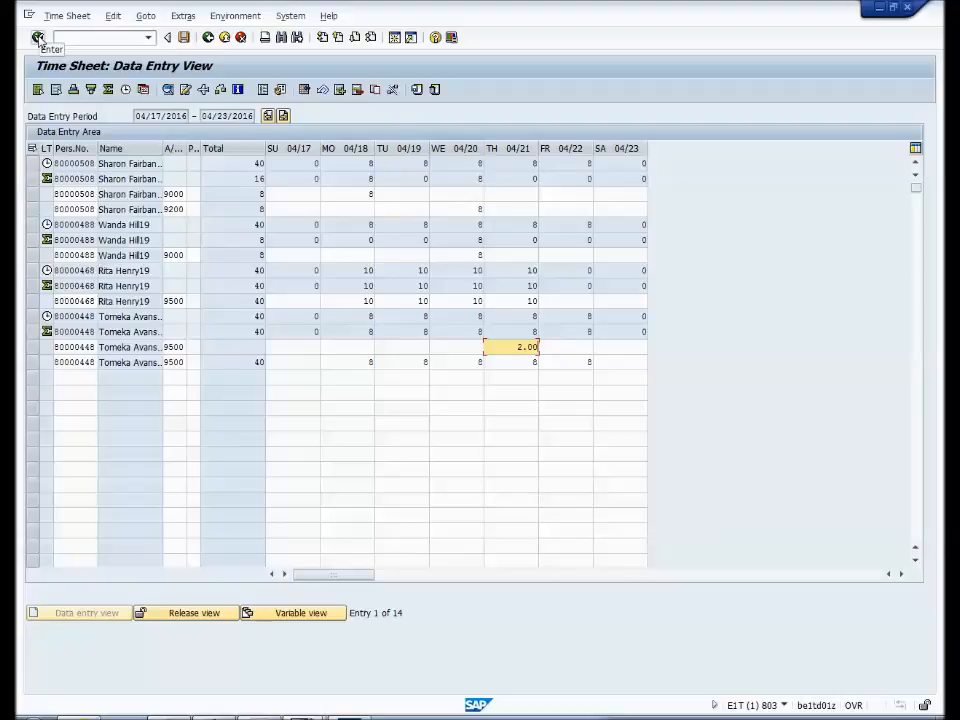
{"action": "left_click", "coordinate": [38, 38]}
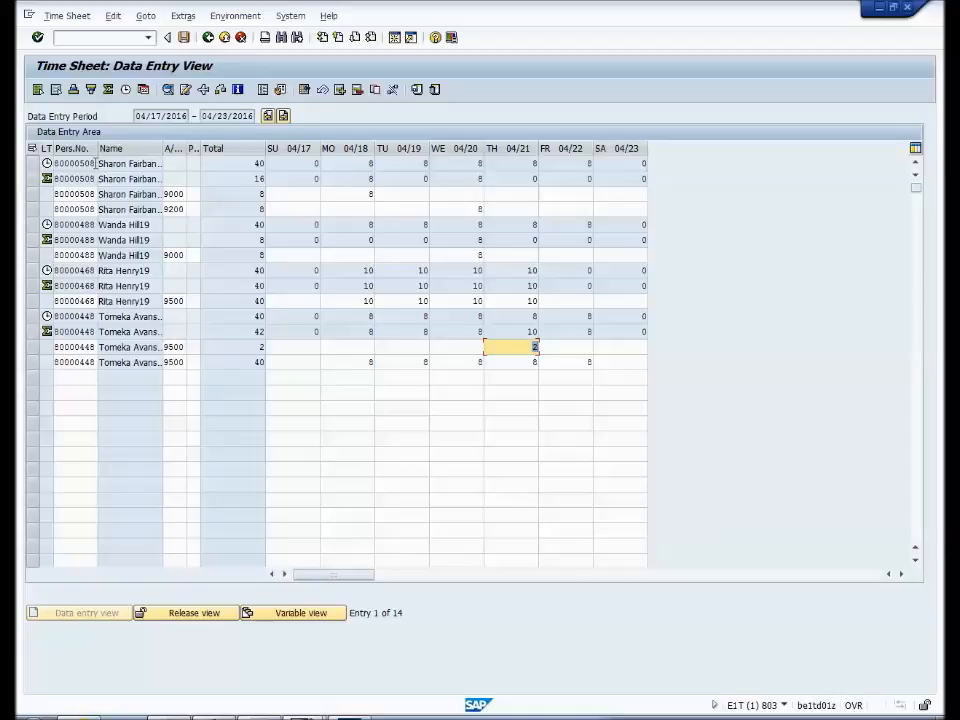
- Insert a new row for the first listed employee with attendance/absence type 9500
{"action": "left_click", "coordinate": [95, 163]}
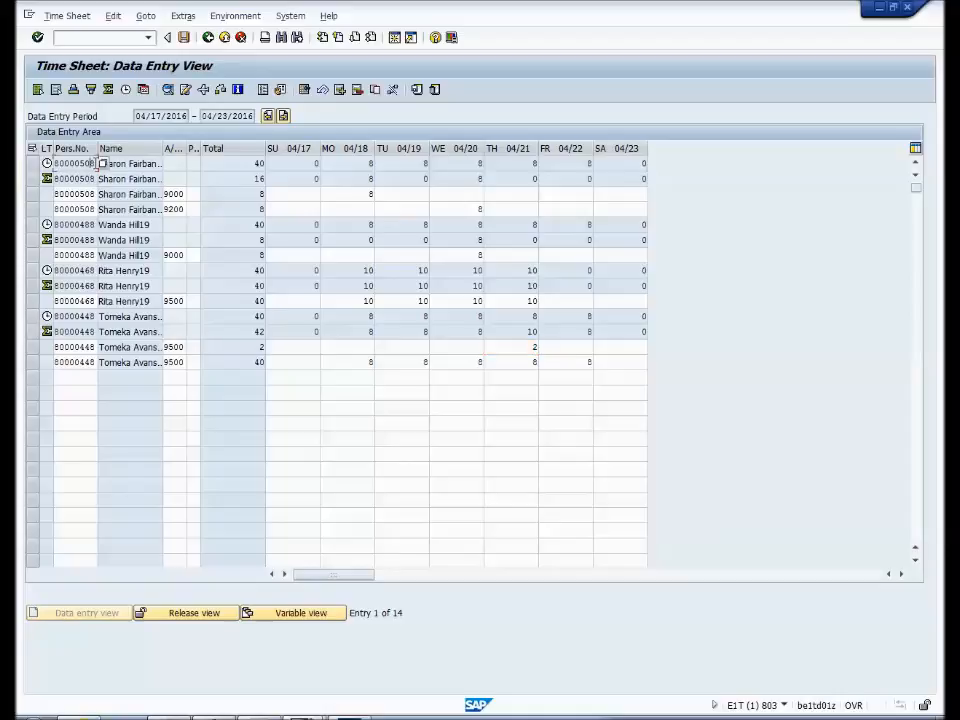
{"action": "left_click", "coordinate": [340, 90]}
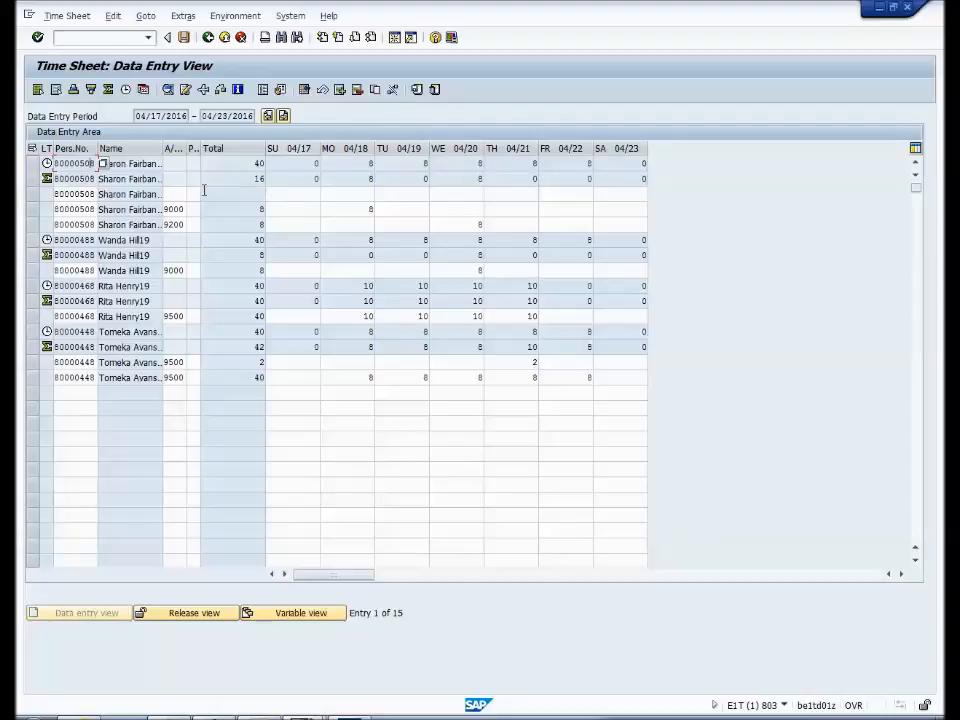
{"action": "left_click", "coordinate": [180, 194]}
{"action": "type", "text": "95"}
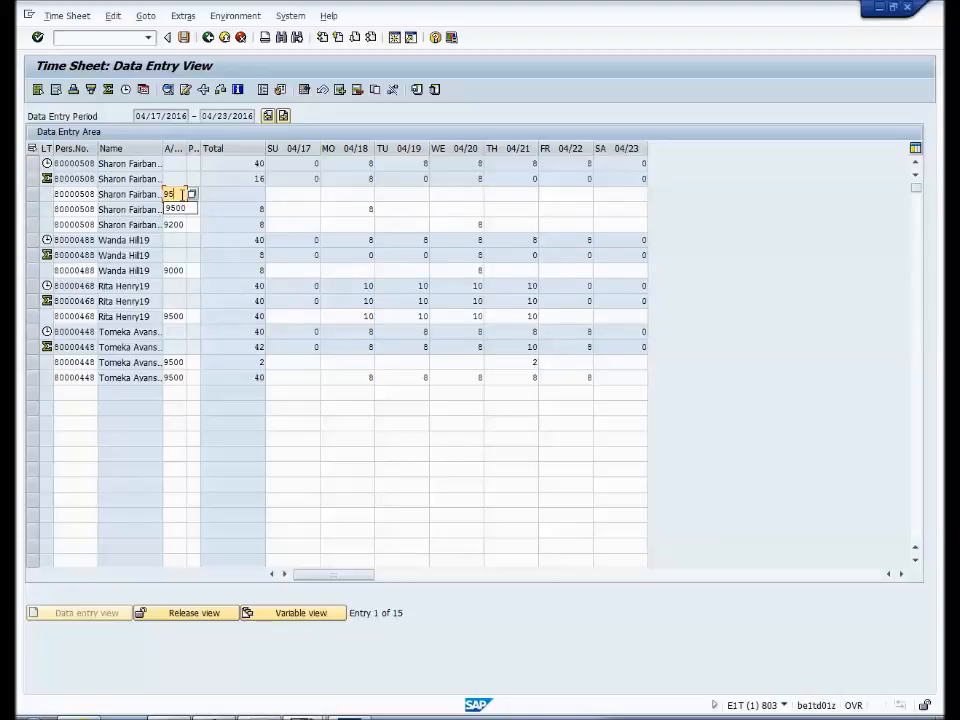
{"action": "type", "text": "00"}
{"action": "left_click_drag", "start_coordinate": [186, 194], "coordinate": [160, 195]}
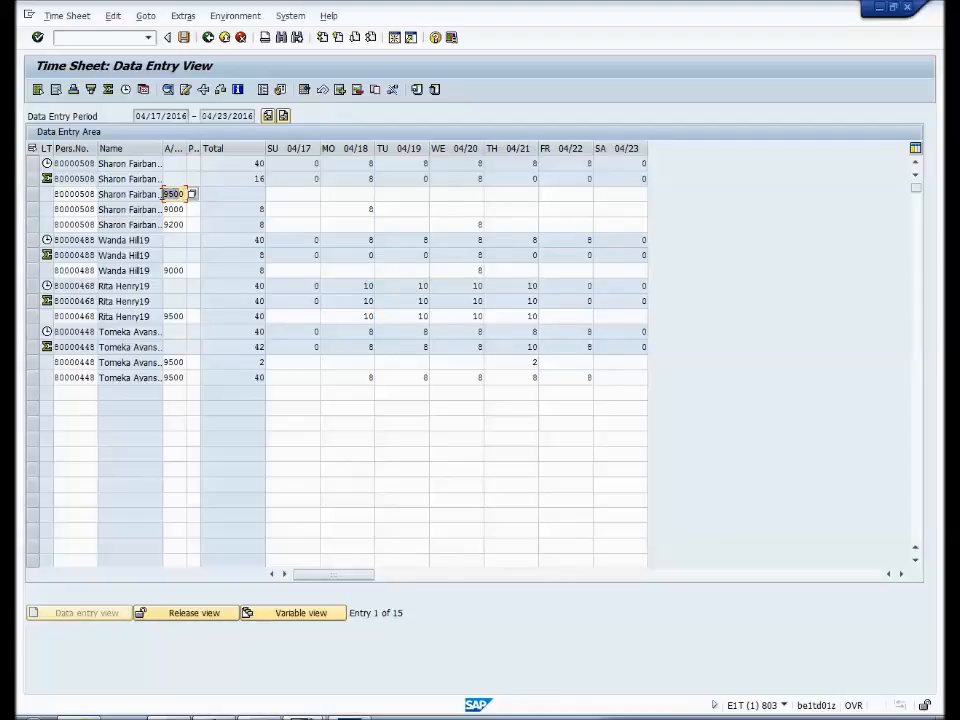
{"action": "type", "text": "0"}
{"action": "type", "text": "50"}
{"action": "type", "text": "0"}
- Enter 2.00 hours on Tuesday 04/19, Thursday 04/21 and Friday 04/22 in the first employee's new 9500 row
{"action": "left_click", "coordinate": [411, 194]}
{"action": "type", "text": "2.00"}
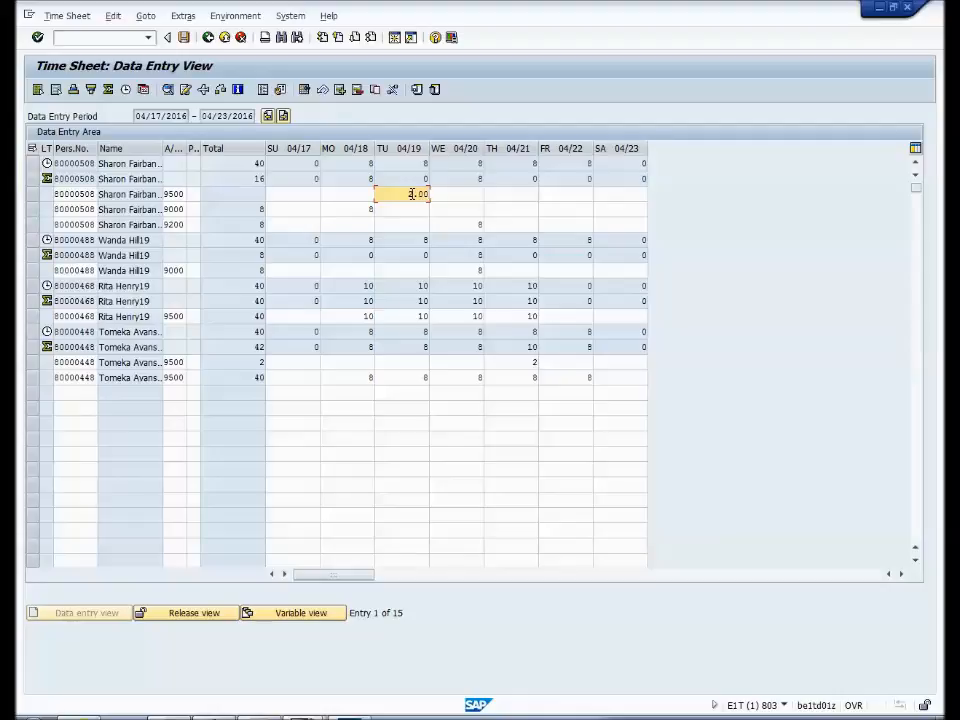
{"action": "left_click", "coordinate": [519, 194]}
{"action": "type", "text": "2.00"}
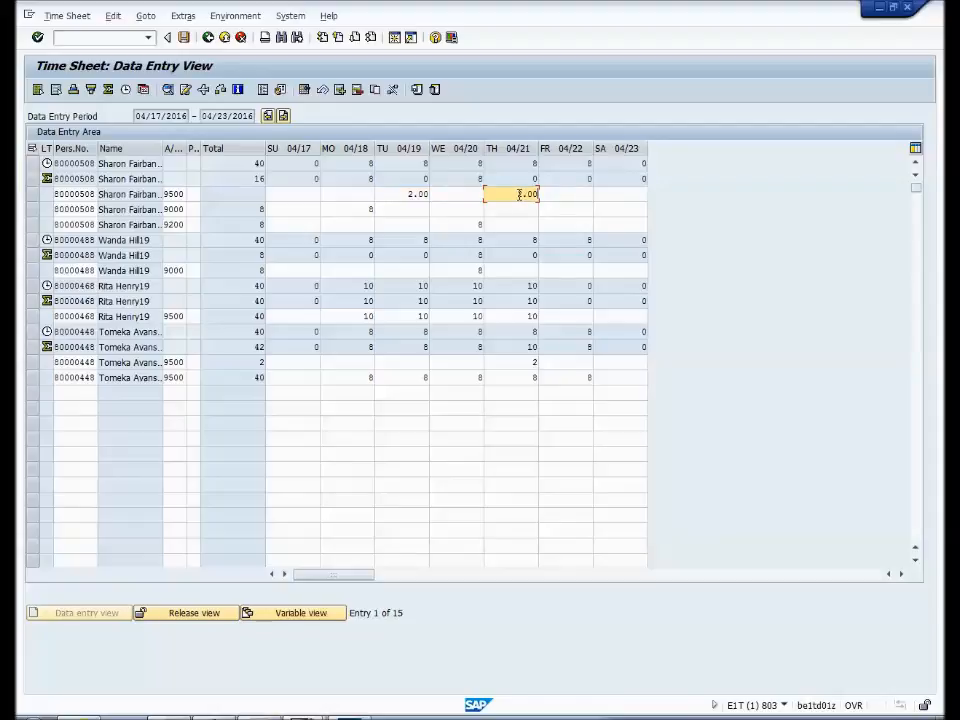
{"action": "left_click", "coordinate": [570, 194]}
{"action": "type", "text": "2.00"}
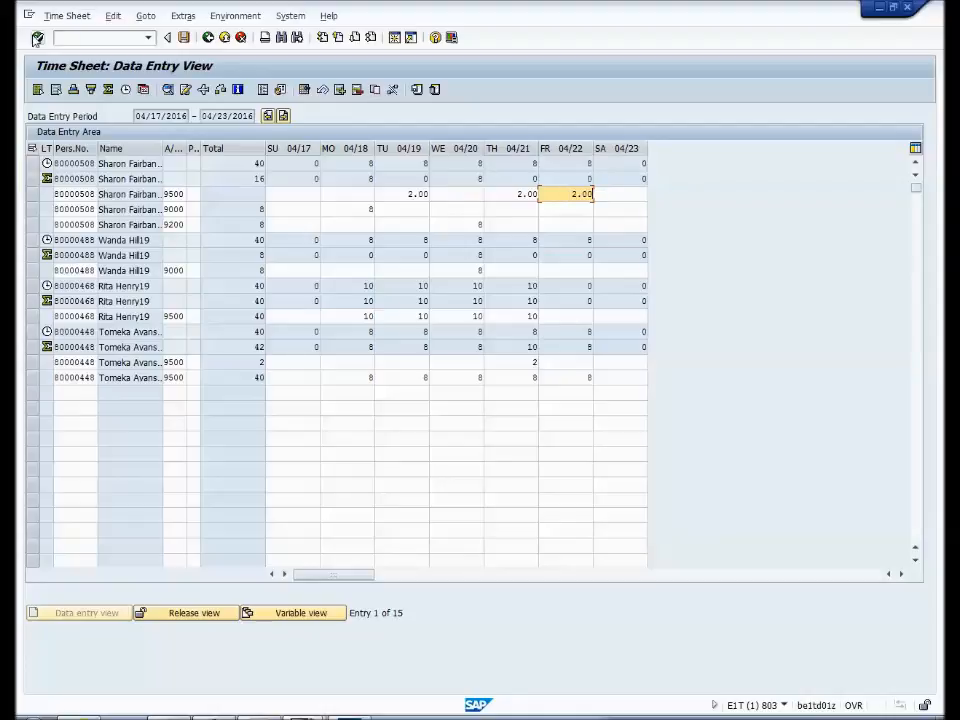
{"action": "left_click", "coordinate": [37, 38]}
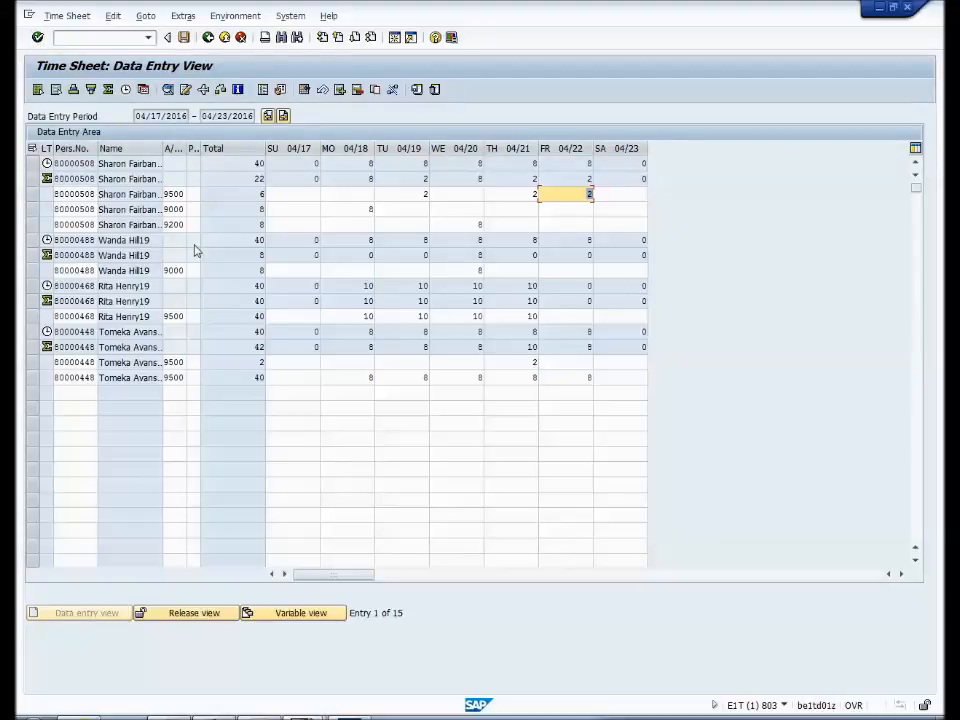
- Insert a row for the third listed employee with attendance/absence type 9500 and premium 02, Evening Premium
{"action": "left_click", "coordinate": [95, 286]}
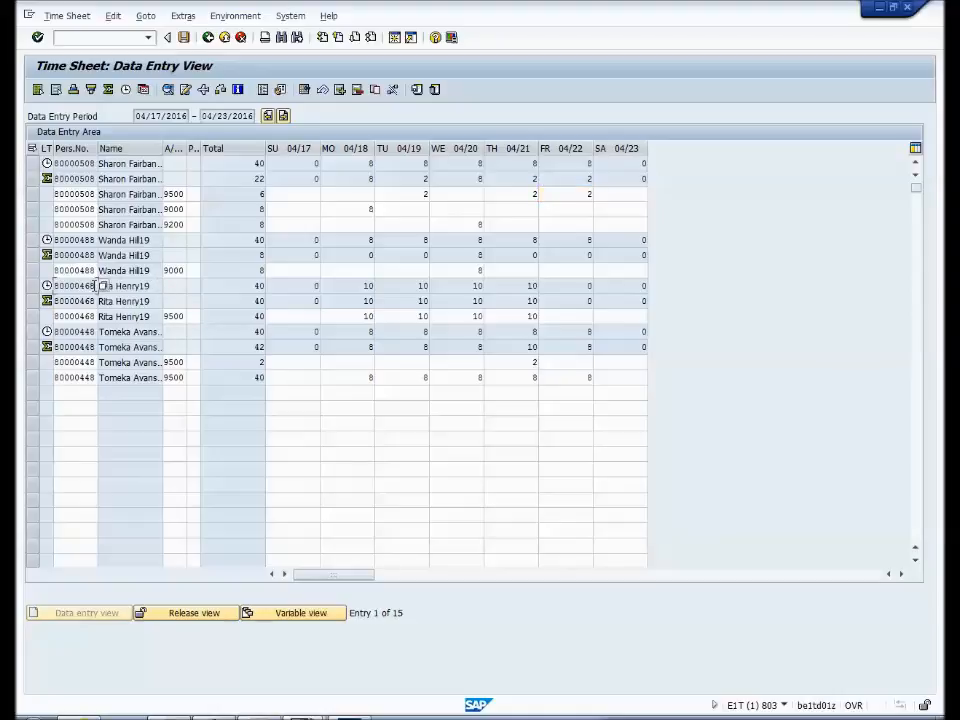
{"action": "left_click", "coordinate": [341, 91]}
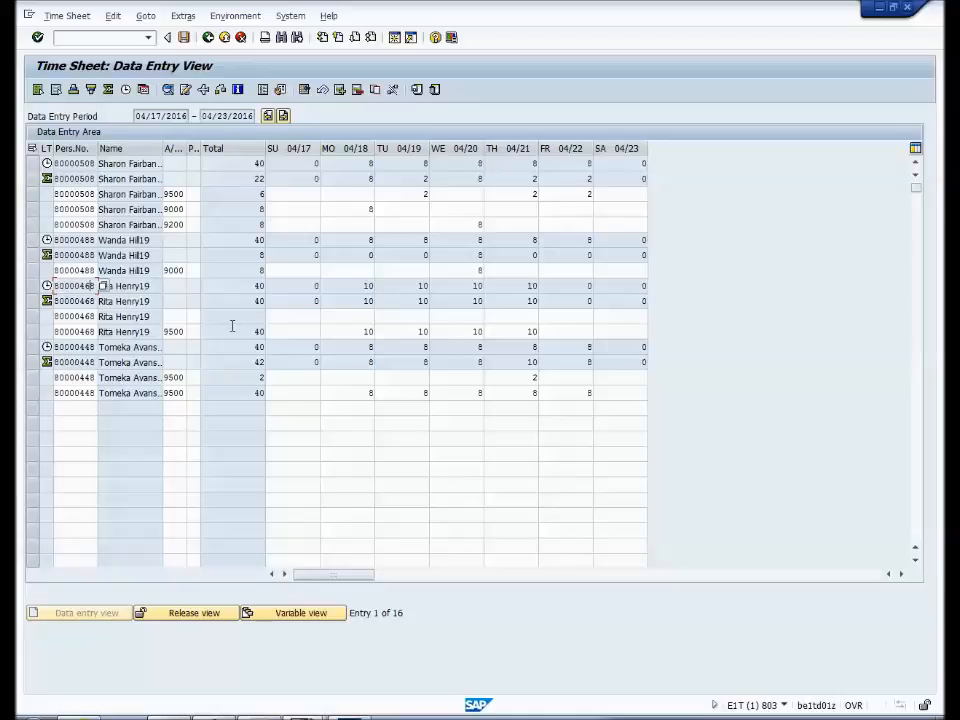
{"action": "left_click", "coordinate": [171, 315]}
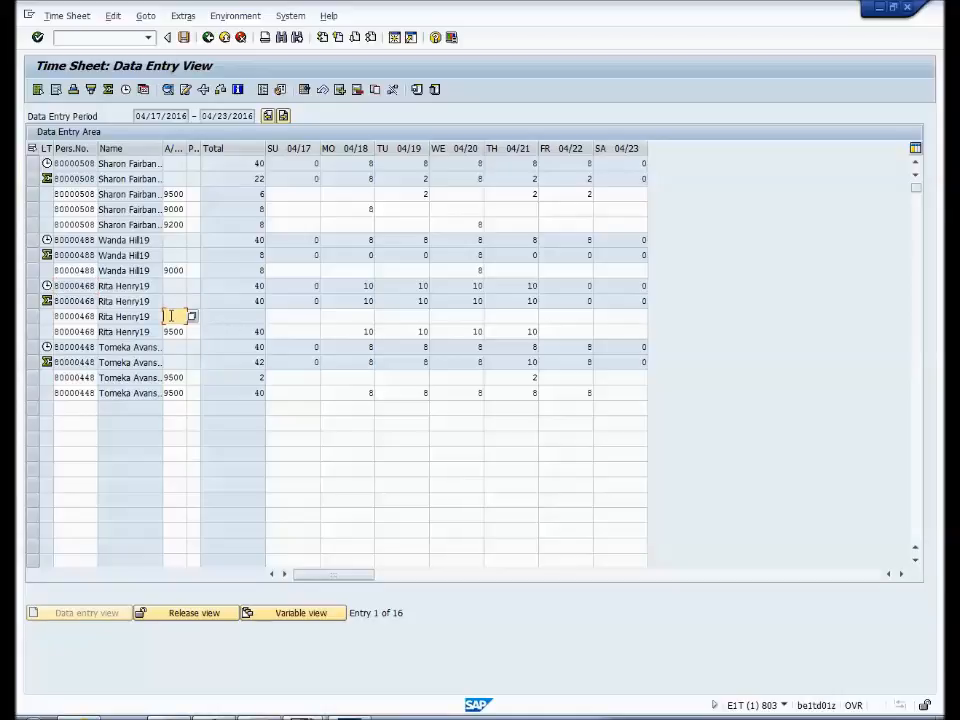
{"action": "type", "text": "9500"}
{"action": "left_click", "coordinate": [199, 315]}
{"action": "type", "text": "02"}
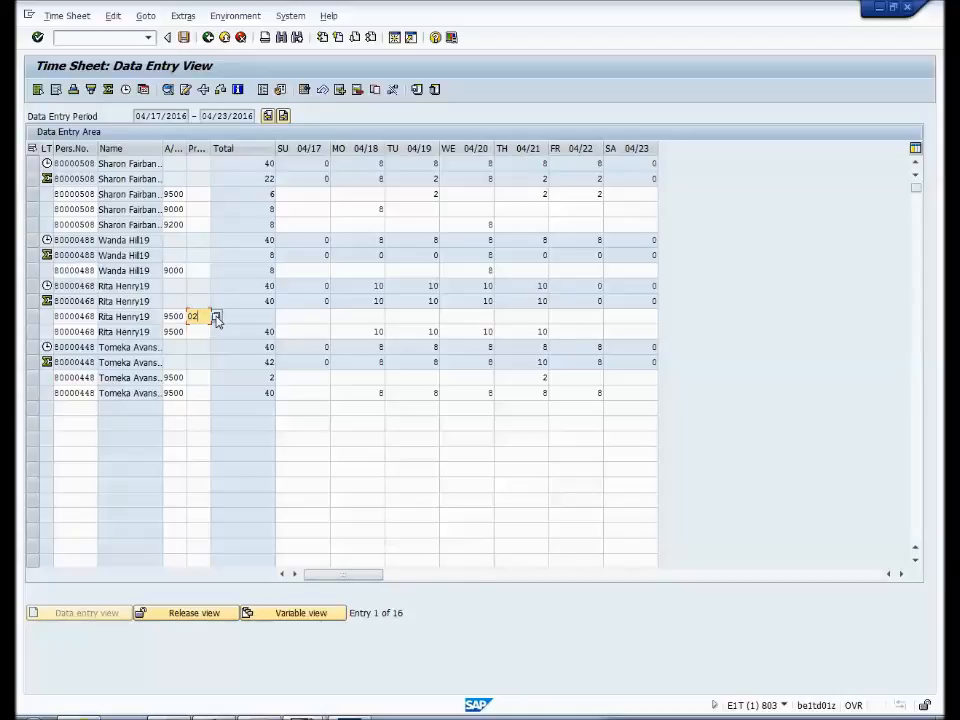
{"action": "left_click", "coordinate": [216, 316]}
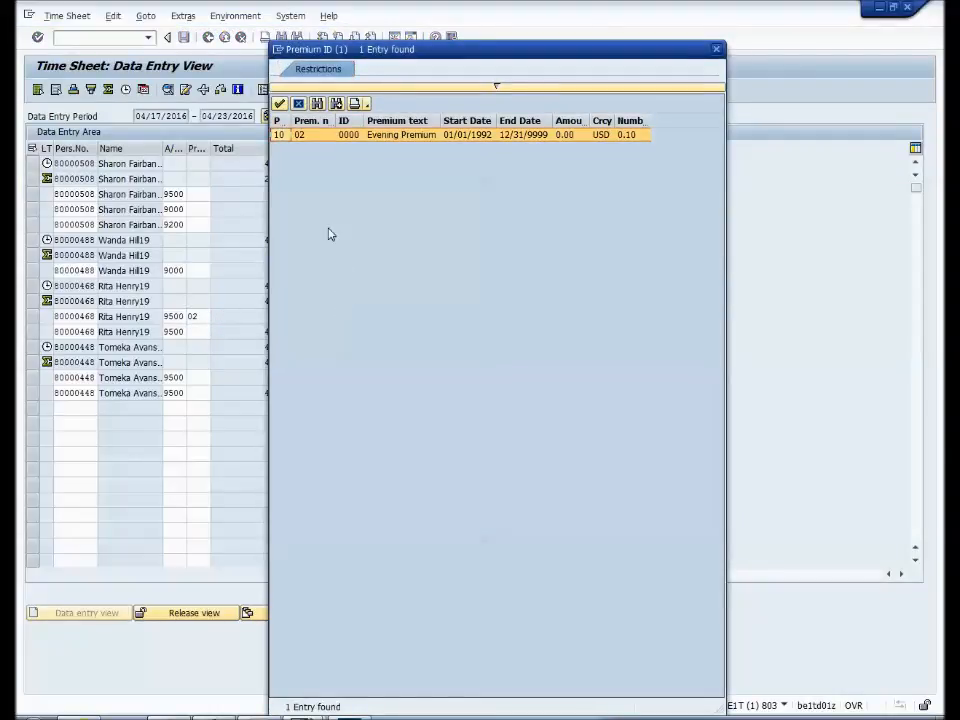
{"action": "double_click", "coordinate": [312, 136]}
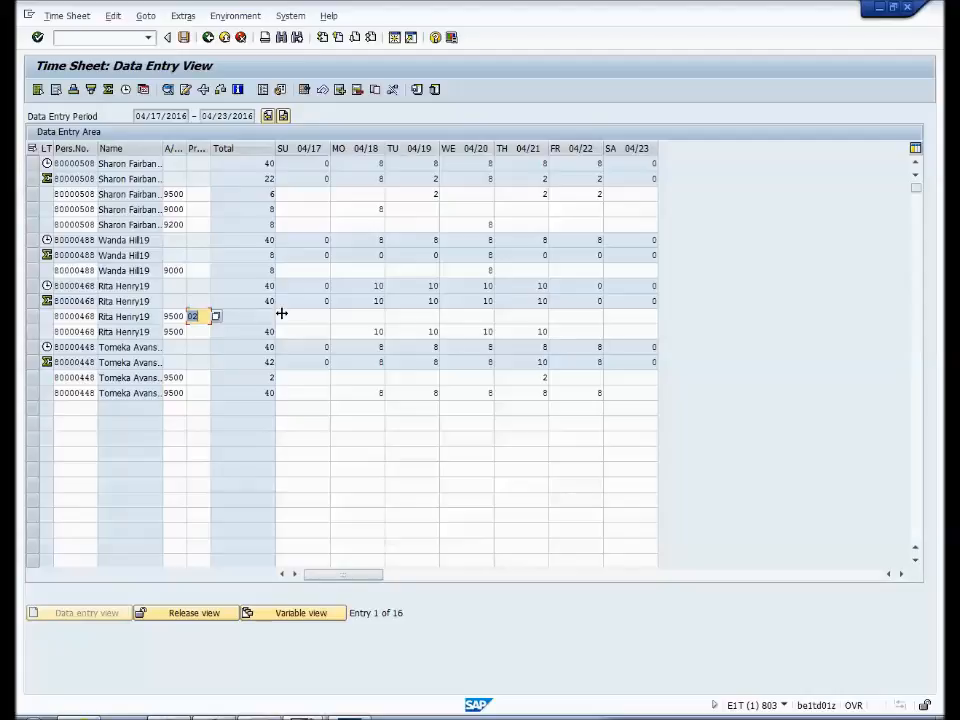
- Enter 10.00 hours on Friday 04/22 in the third employee's row with premium 02
{"action": "left_click", "coordinate": [575, 317]}
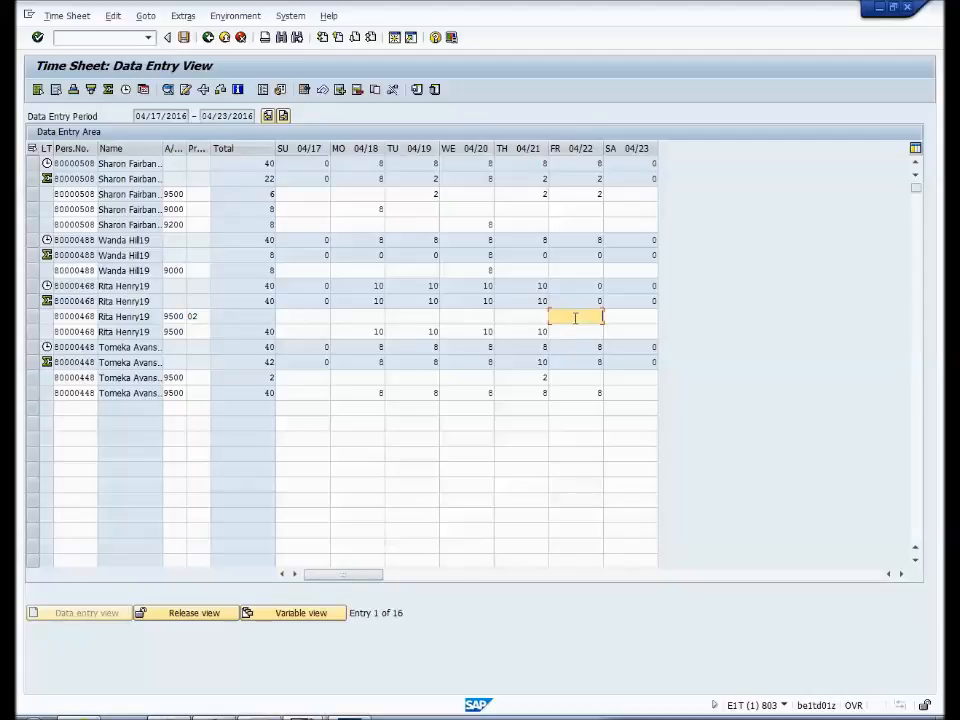
{"action": "type", "text": "10.00"}
{"action": "left_click", "coordinate": [37, 37]}
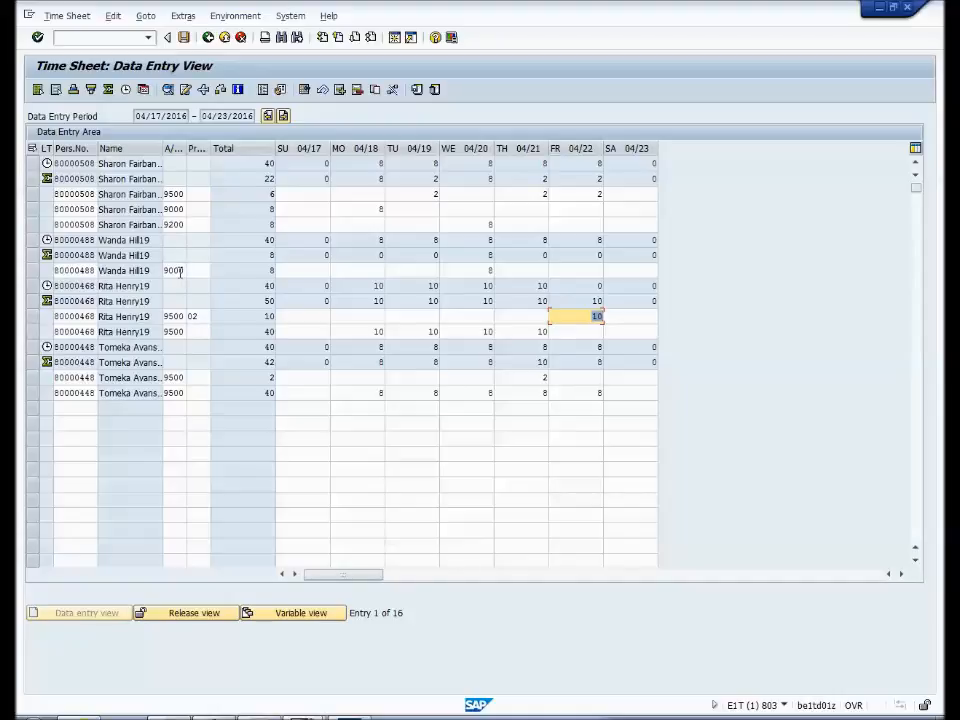
- Enter 8.00 hours on Tuesday 04/19 in the second listed employee's existing 9000 row
{"action": "left_click", "coordinate": [408, 270]}
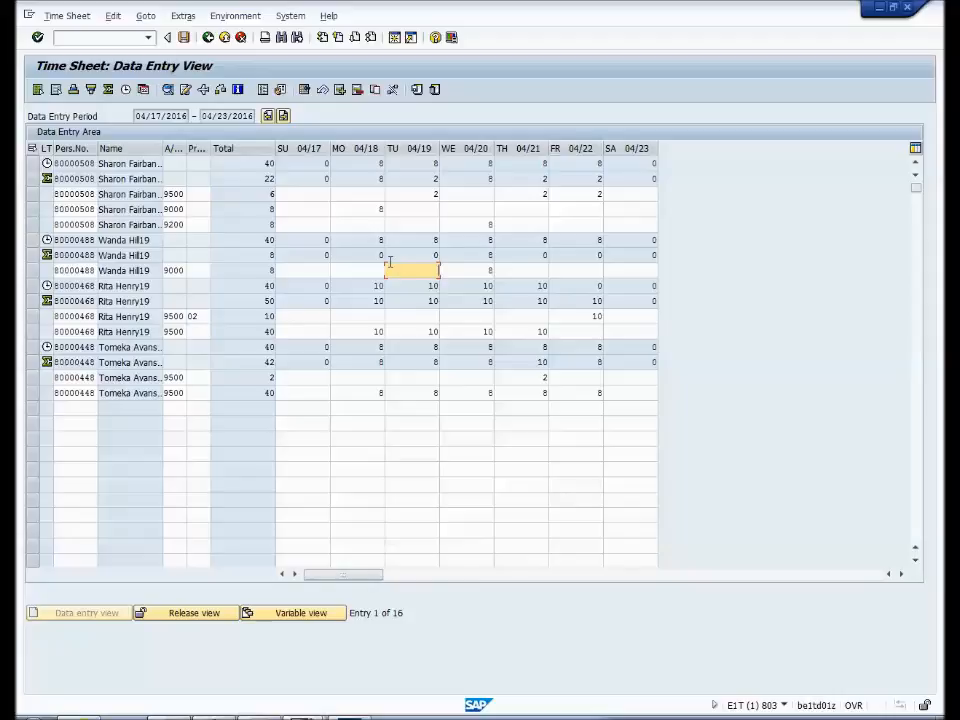
{"action": "type", "text": "8.00"}
{"action": "left_click", "coordinate": [37, 37]}
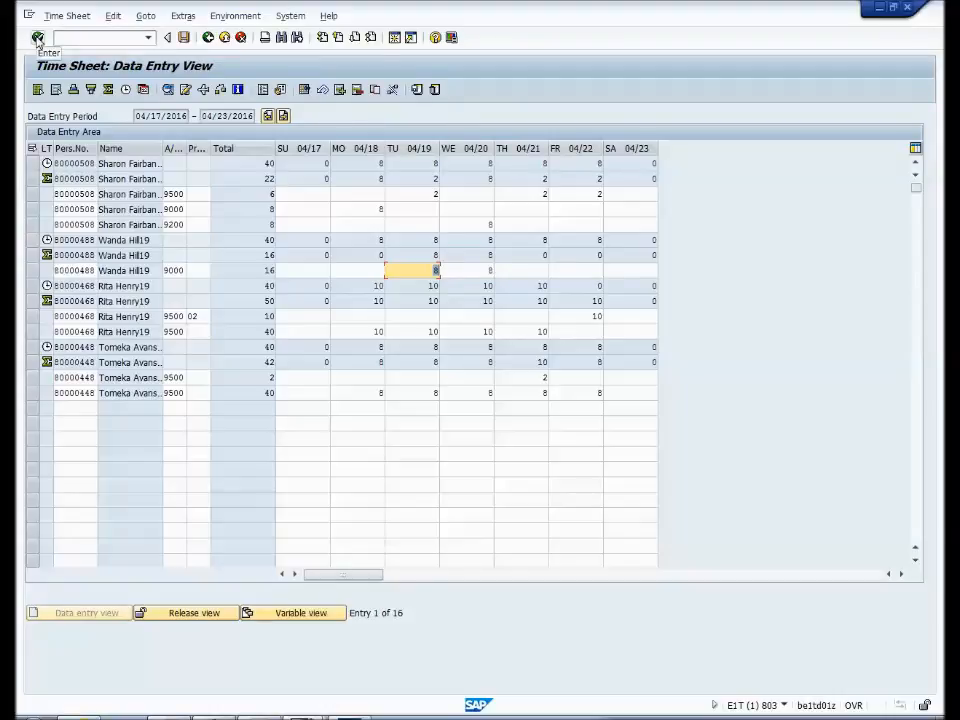
- Check the time sheet entries for all employees and save them, acknowledging the messages
{"action": "left_click", "coordinate": [221, 90]}
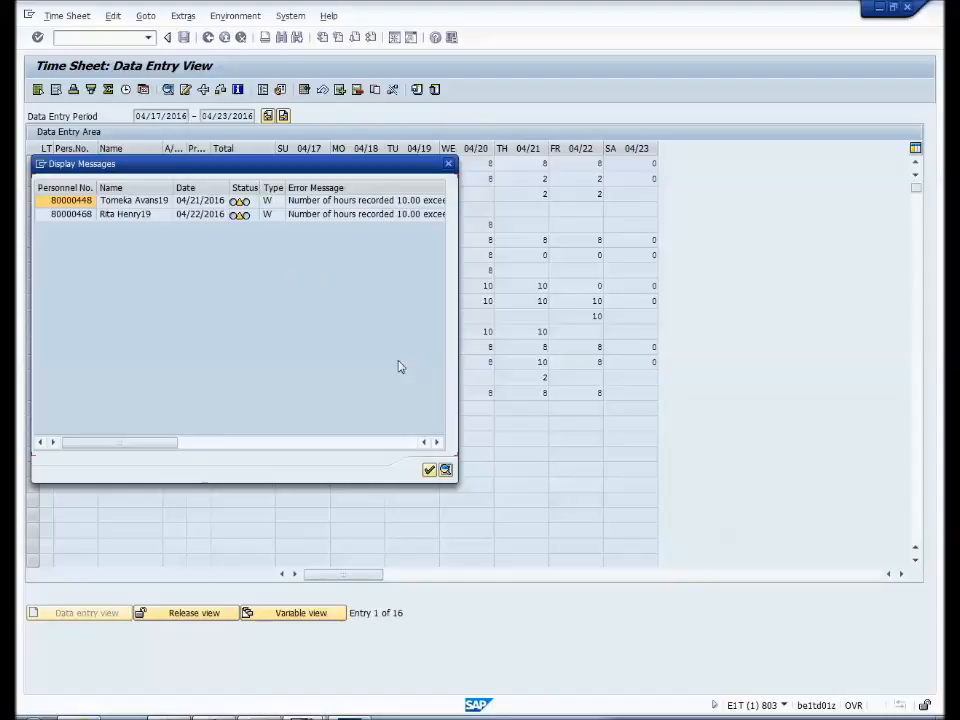
{"action": "left_click", "coordinate": [430, 470]}
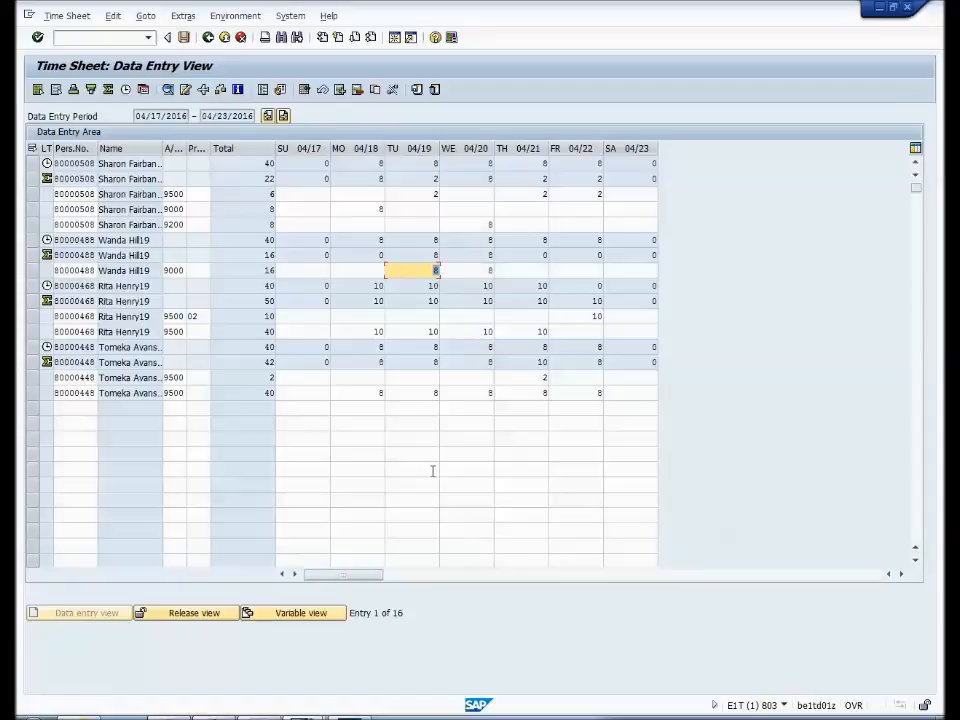
{"action": "left_click", "coordinate": [184, 37]}
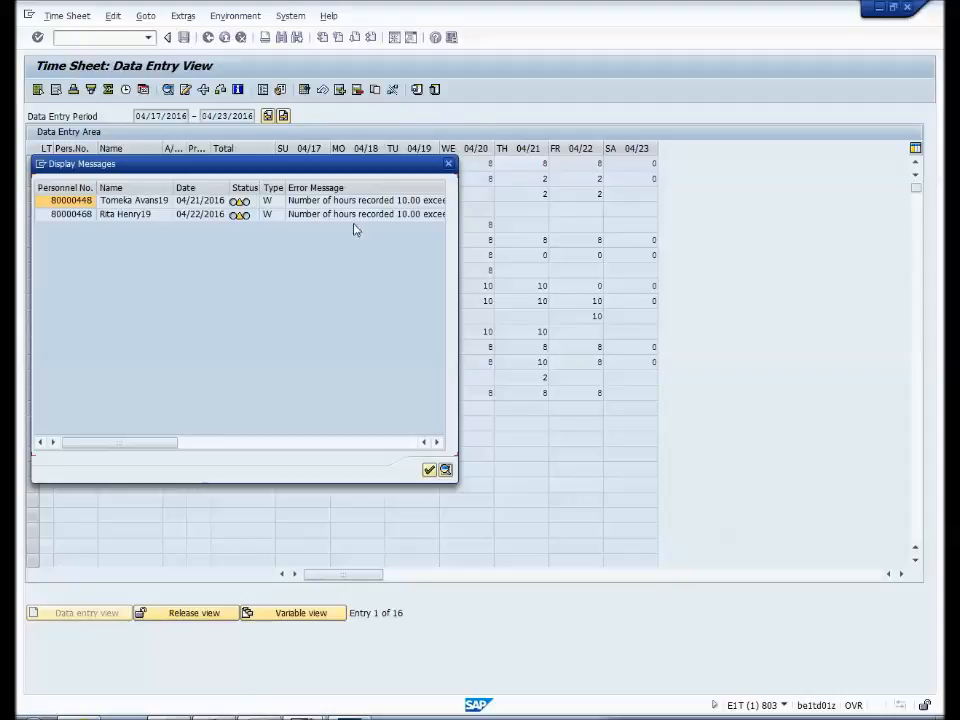
{"action": "left_click", "coordinate": [429, 471]}
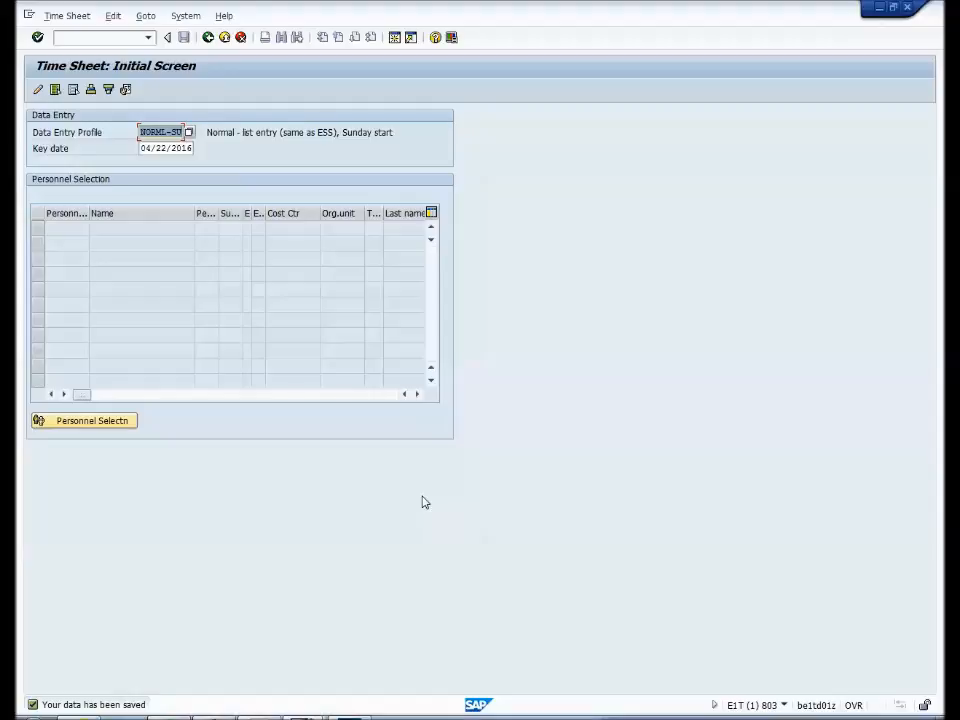
- Run the personnel selection for only the first employee's personnel number and open that employee's time sheet for data entry
{"action": "left_click", "coordinate": [117, 421]}
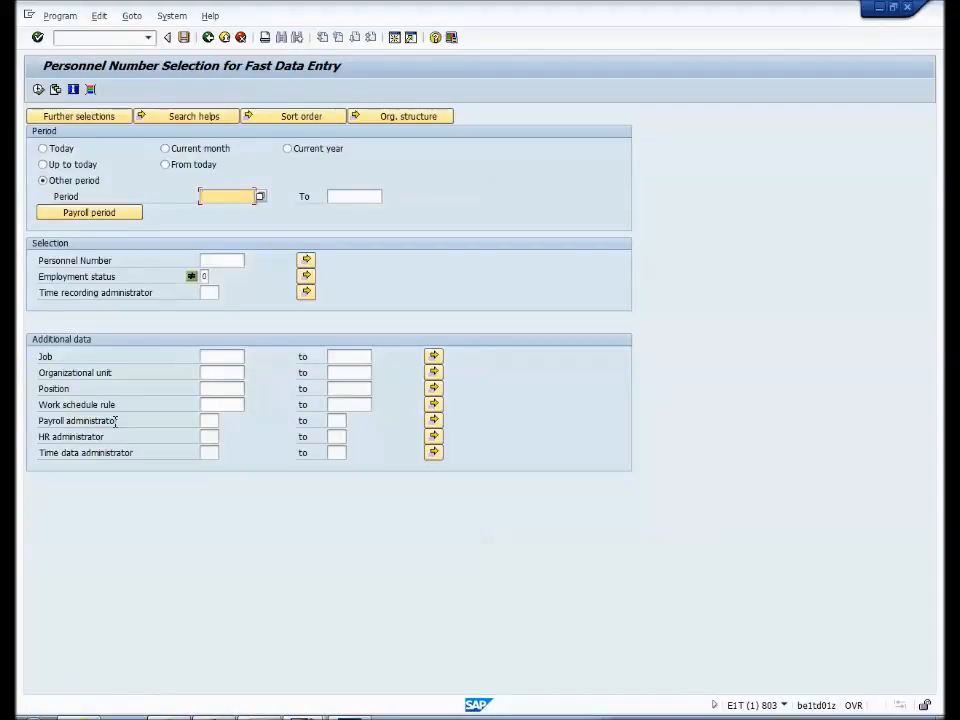
{"action": "left_click", "coordinate": [218, 261]}
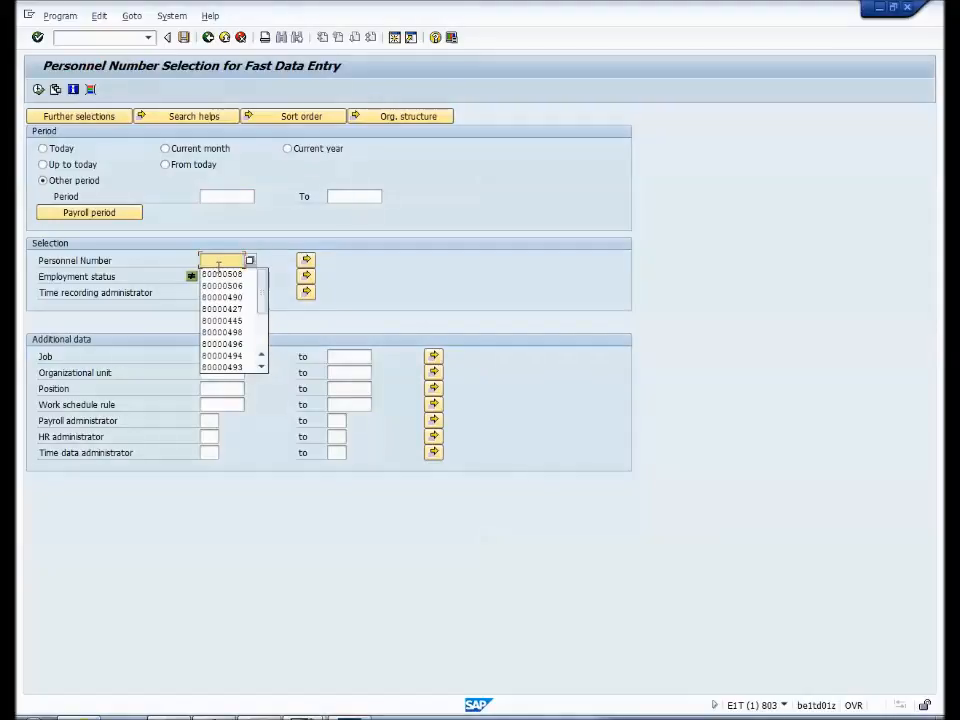
{"action": "left_click", "coordinate": [221, 274]}
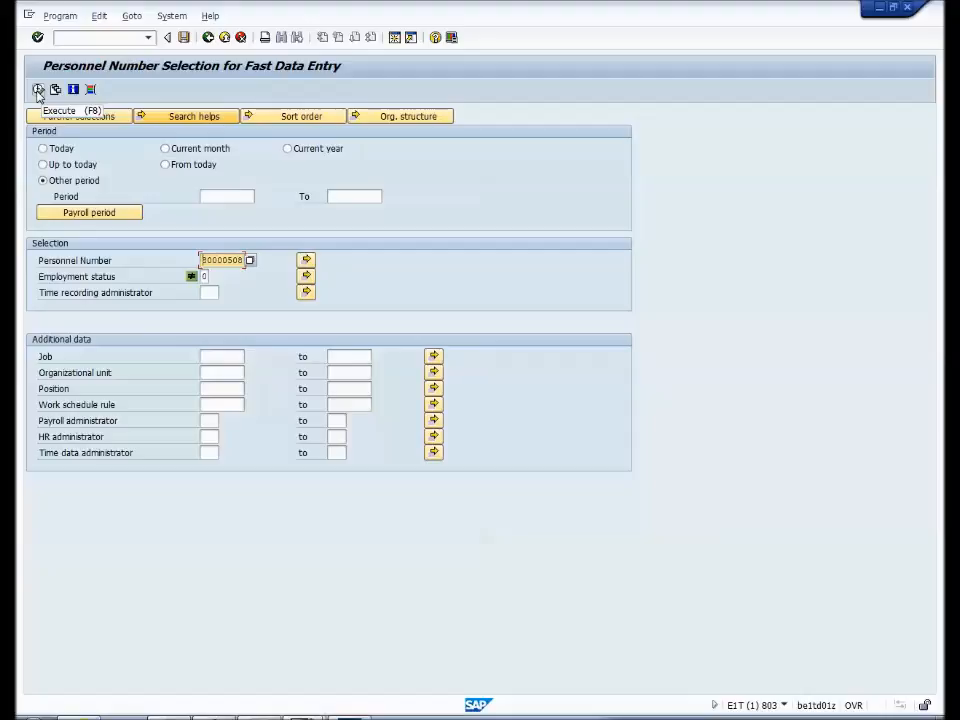
{"action": "left_click", "coordinate": [38, 90]}
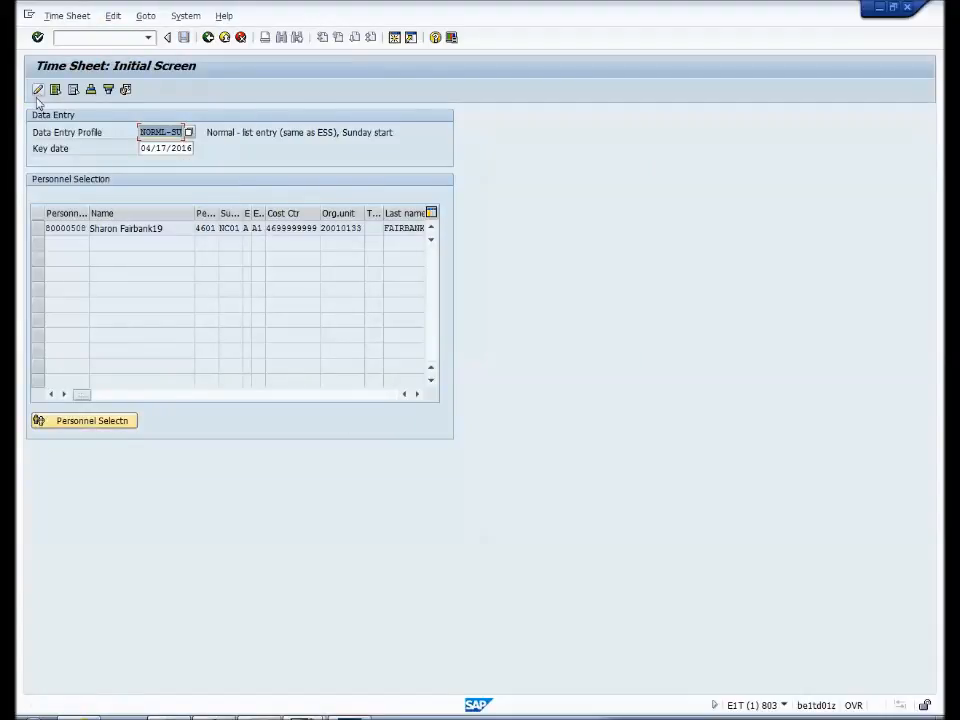
{"action": "left_click", "coordinate": [37, 231]}
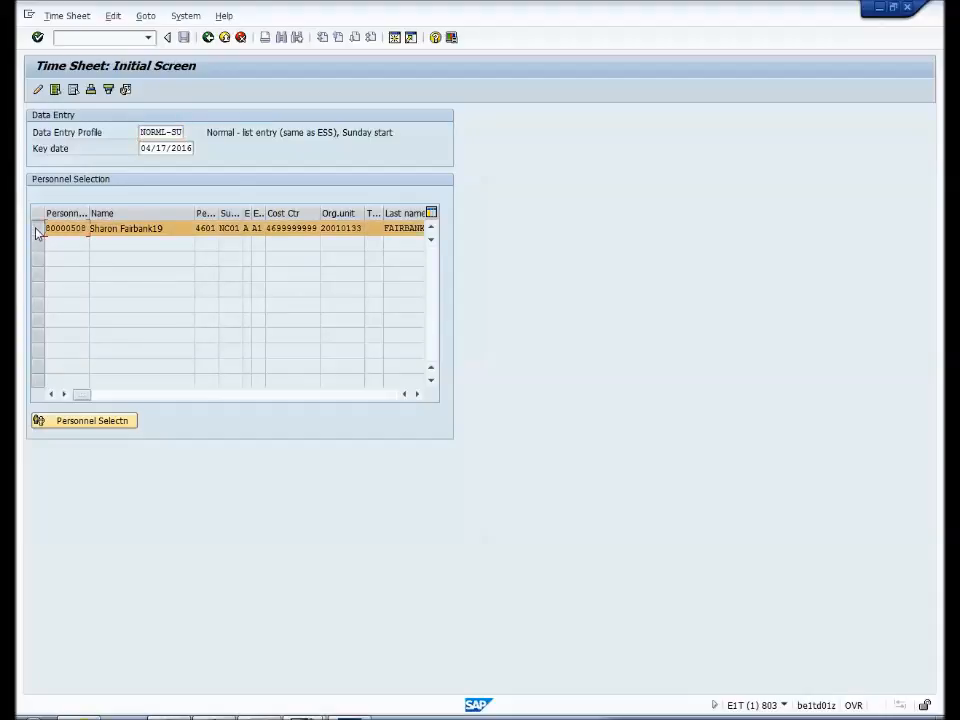
{"action": "left_click", "coordinate": [37, 90]}
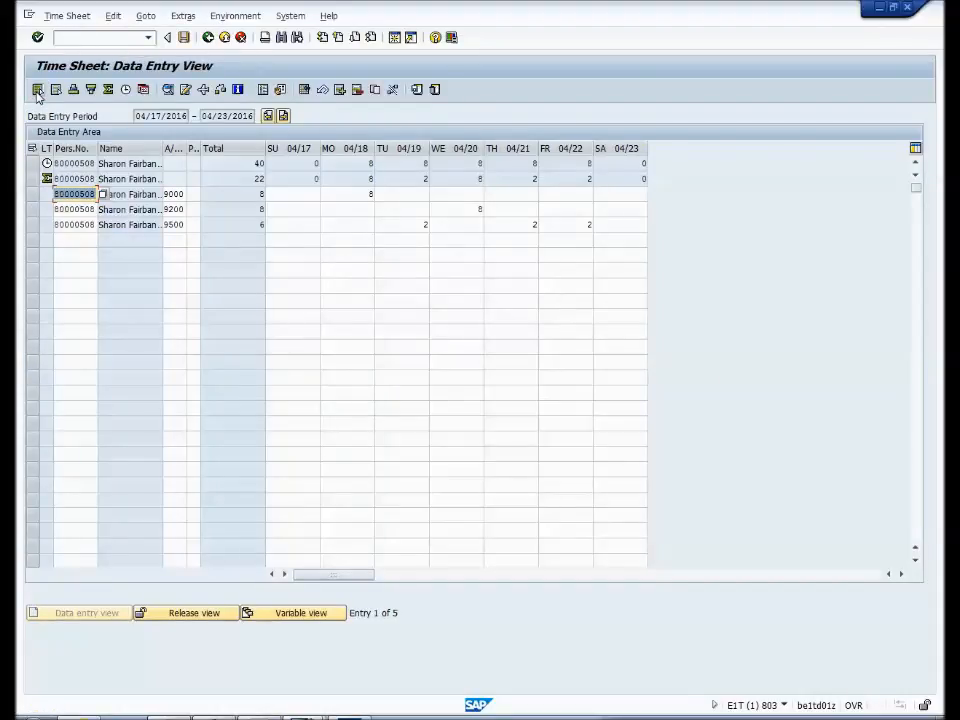
- Change the attendance/absence type of the Wednesday 04/20 entry to 9000
{"action": "left_click", "coordinate": [172, 209]}
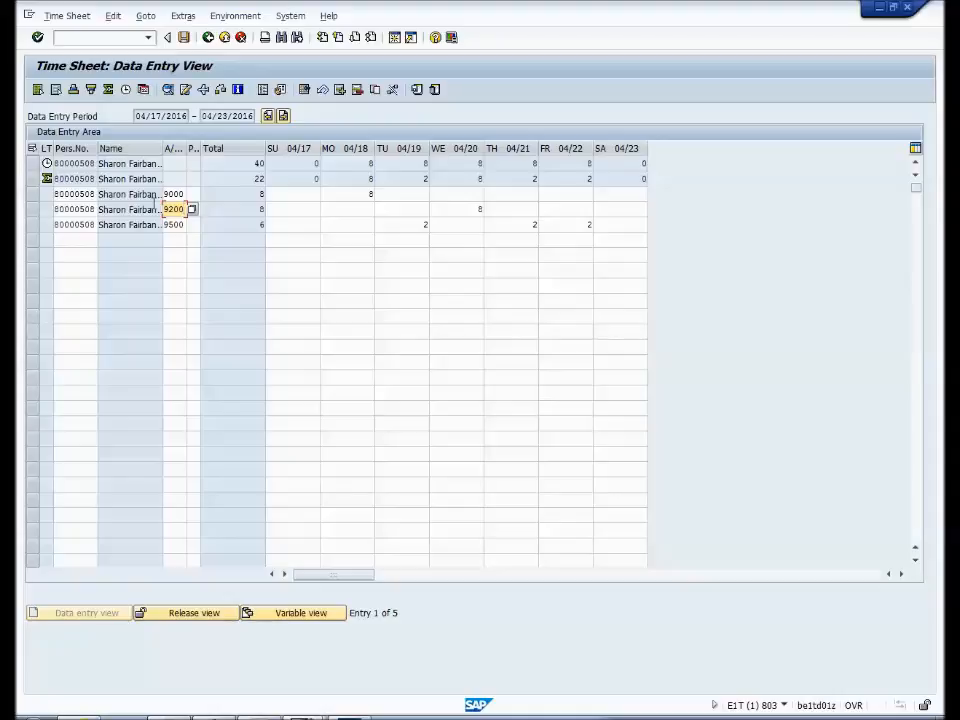
{"action": "key", "text": "BackSpace"}
{"action": "key", "text": "BackSpace"}
{"action": "key", "text": "BackSpace"}
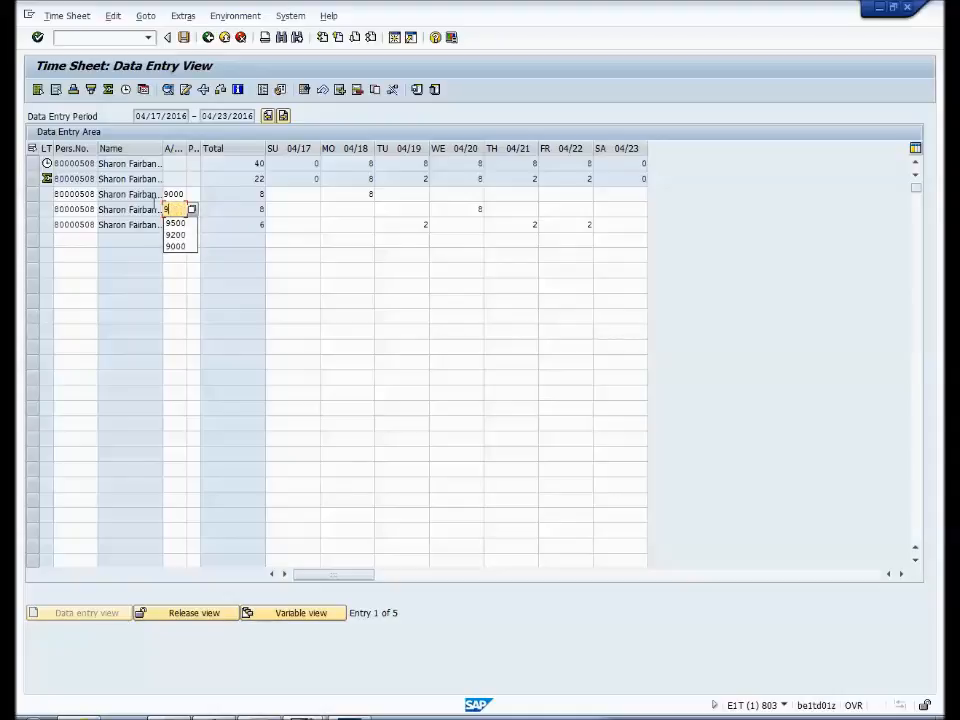
{"action": "type", "text": "000"}
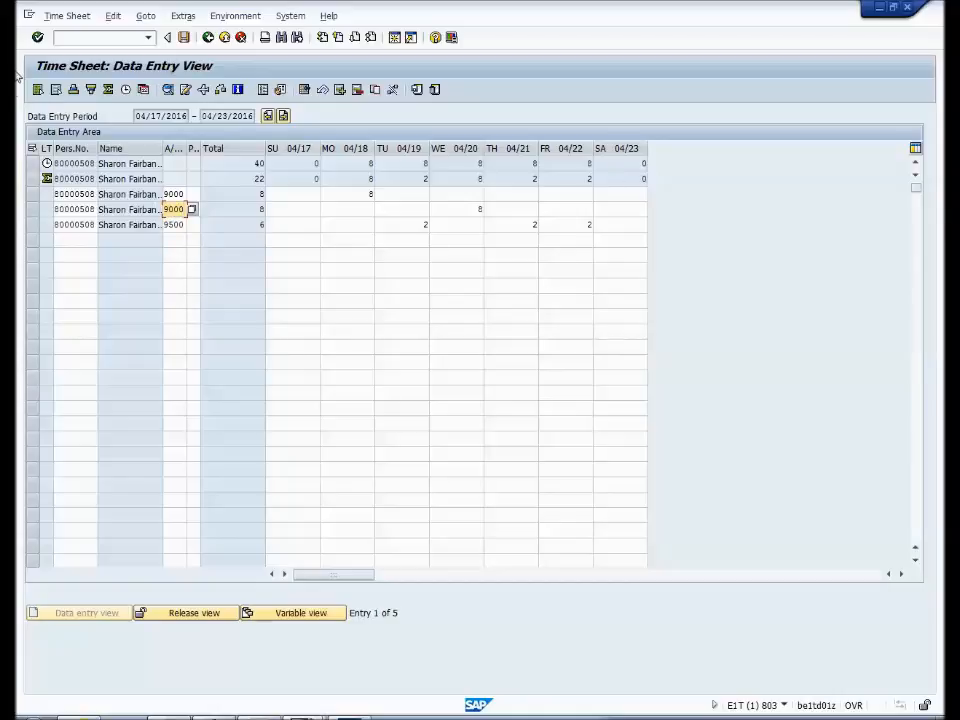
{"action": "left_click", "coordinate": [38, 38]}
- Check the corrected time sheet for errors and save it
{"action": "left_click", "coordinate": [221, 90]}
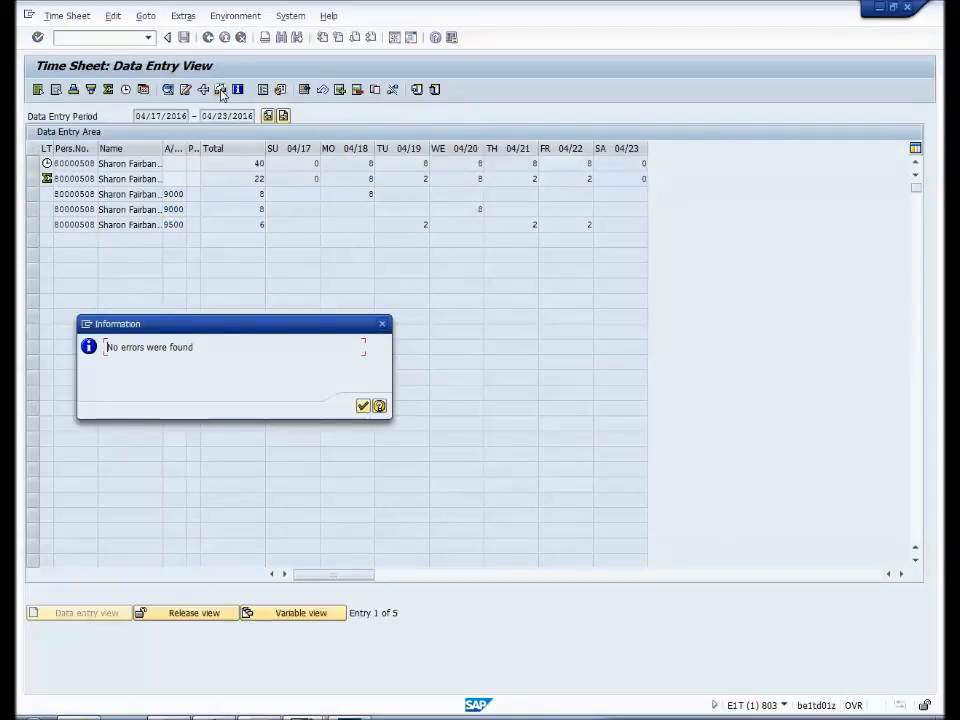
{"action": "left_click", "coordinate": [362, 406]}
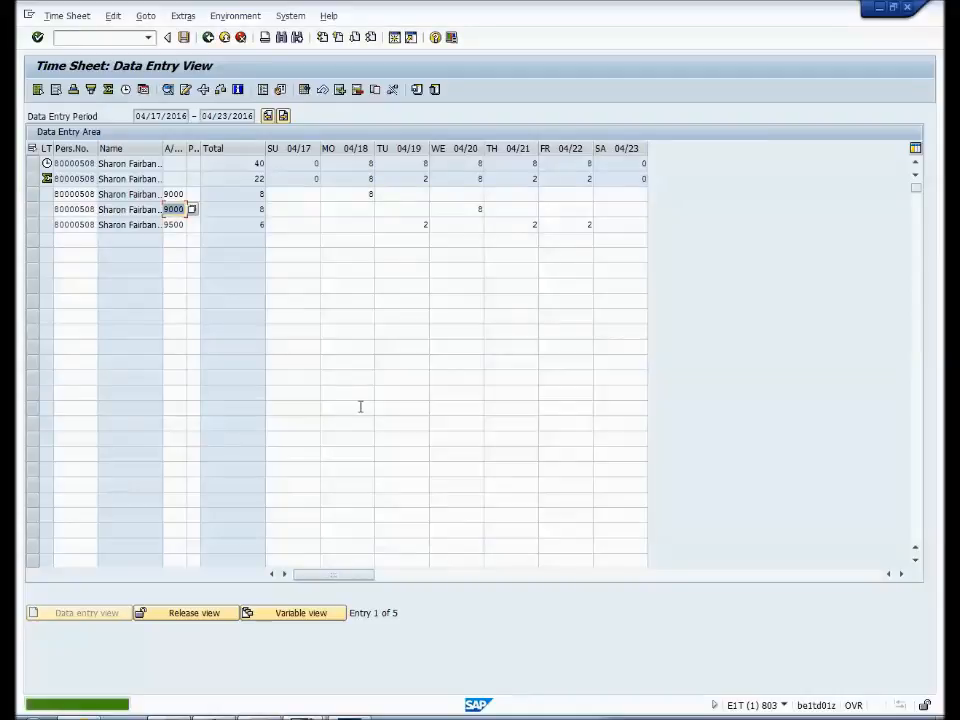
{"action": "left_click", "coordinate": [183, 37]}
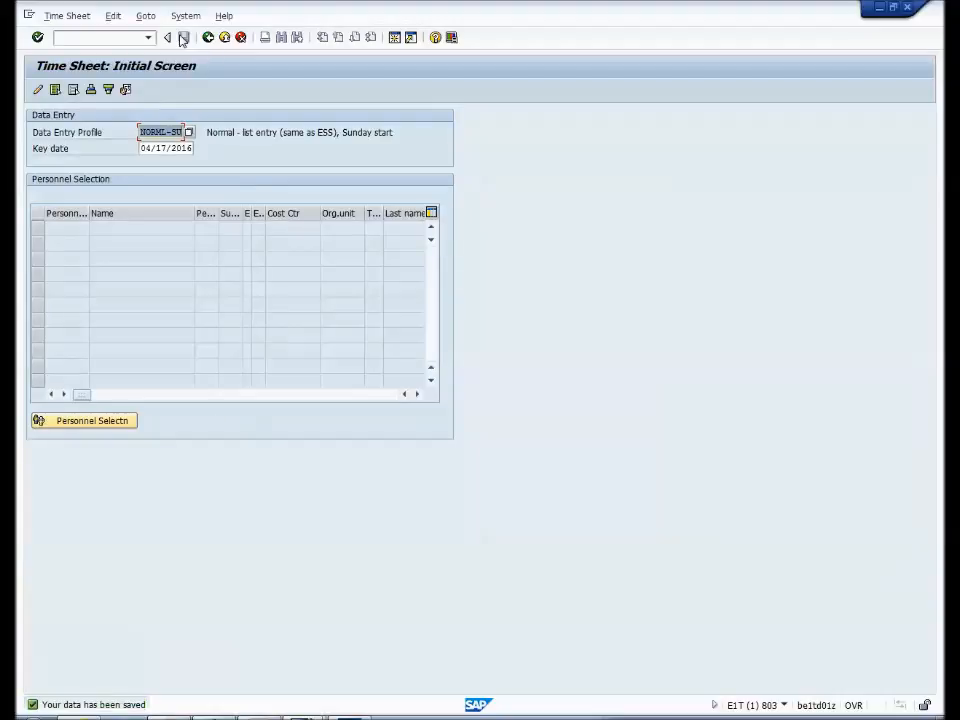